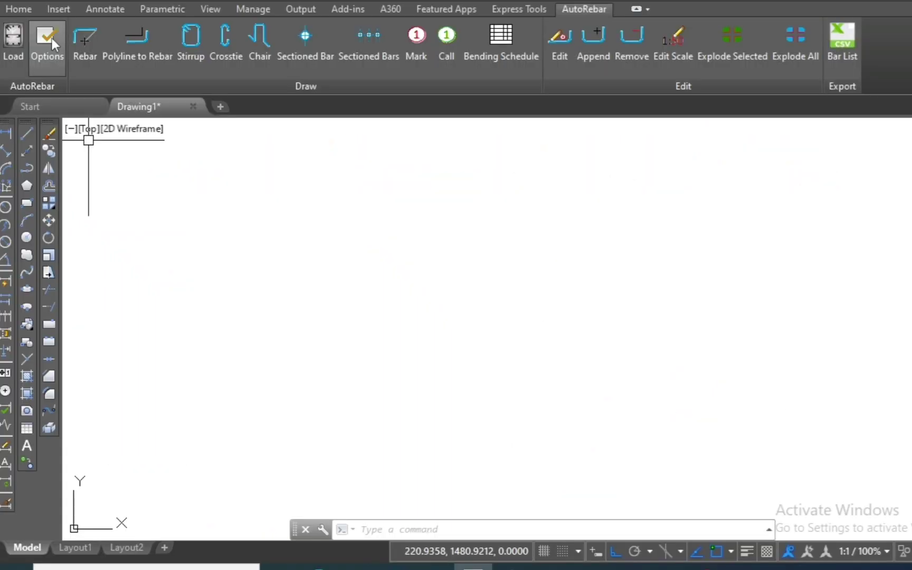
# - Review the AutoRebar unit, precision and scale options, adding and then removing a 1:30 scale
pyautogui.click(52, 38)
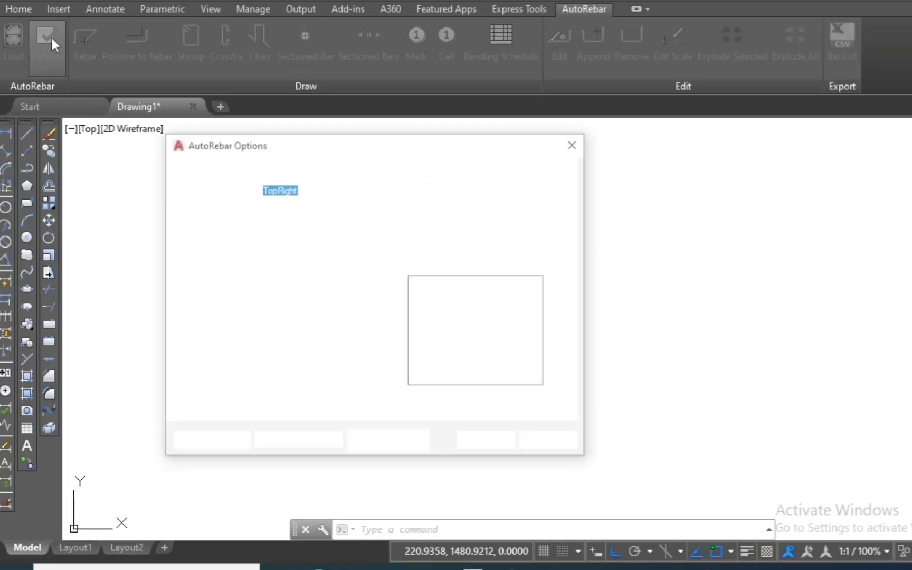
pyautogui.click(177, 165)
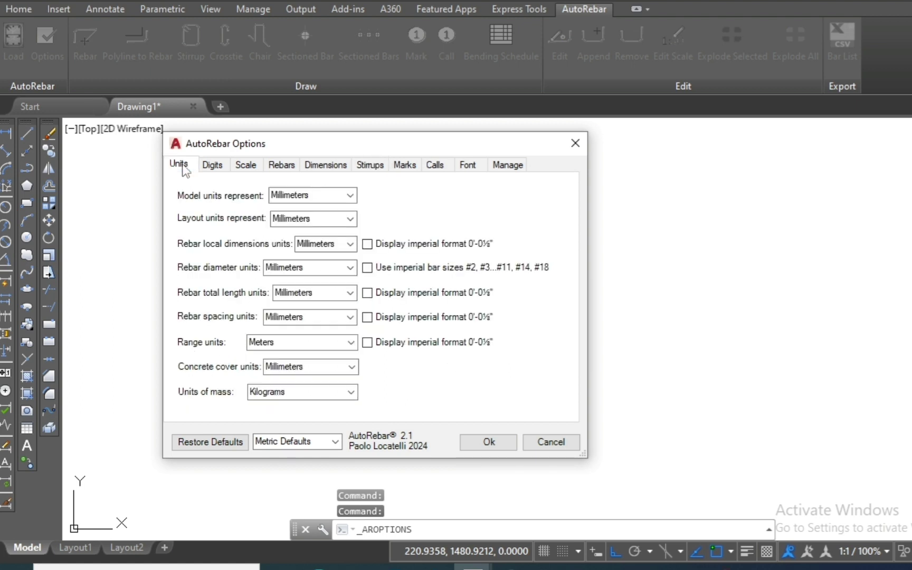
pyautogui.click(213, 165)
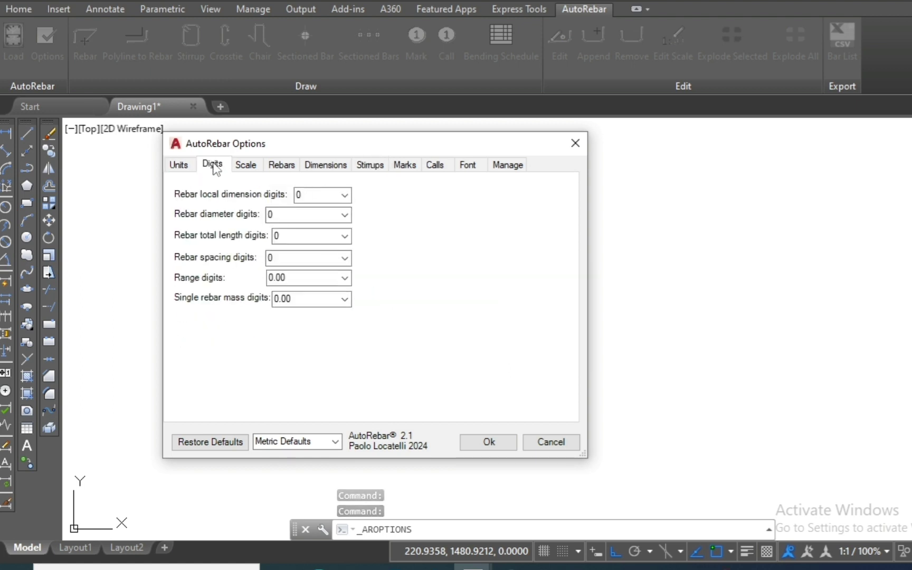
pyautogui.click(246, 171)
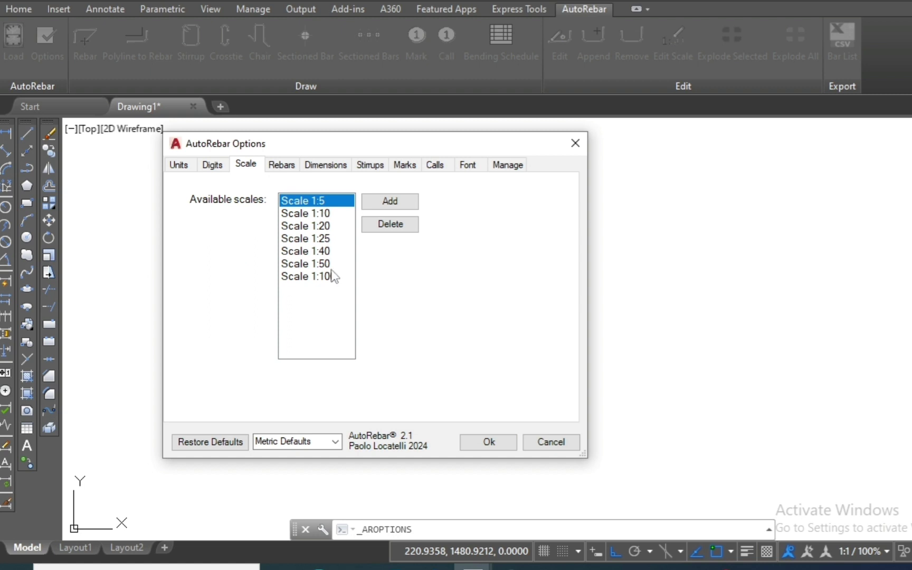
pyautogui.click(392, 202)
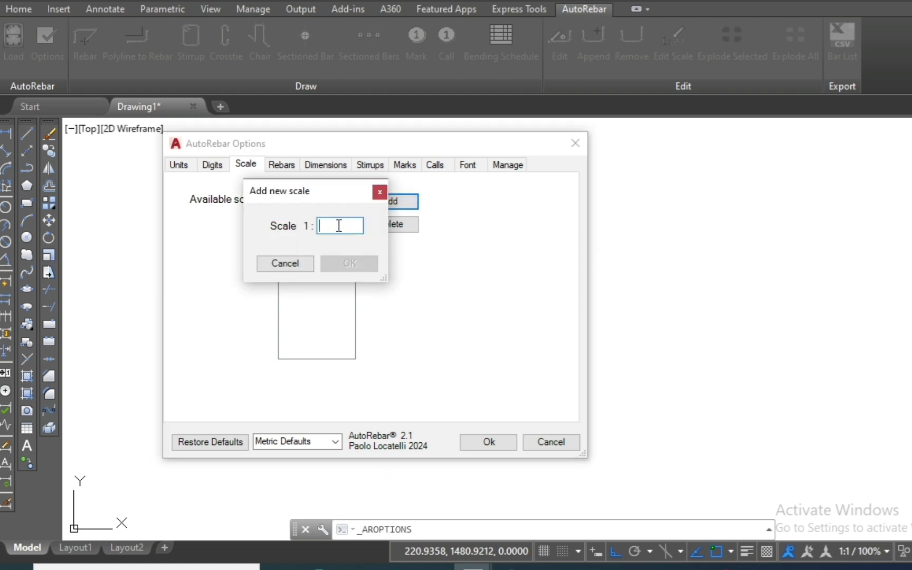
pyautogui.write('30')
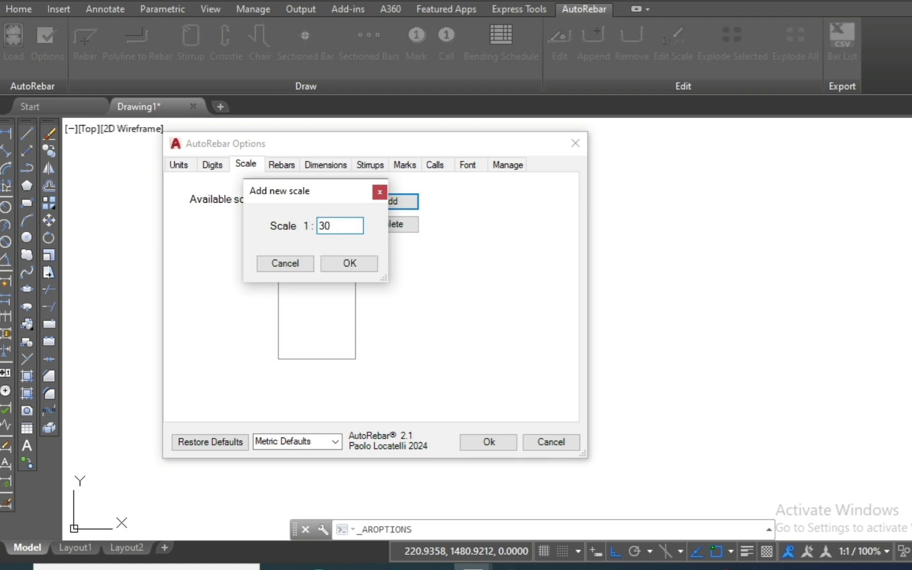
pyautogui.press('Return')
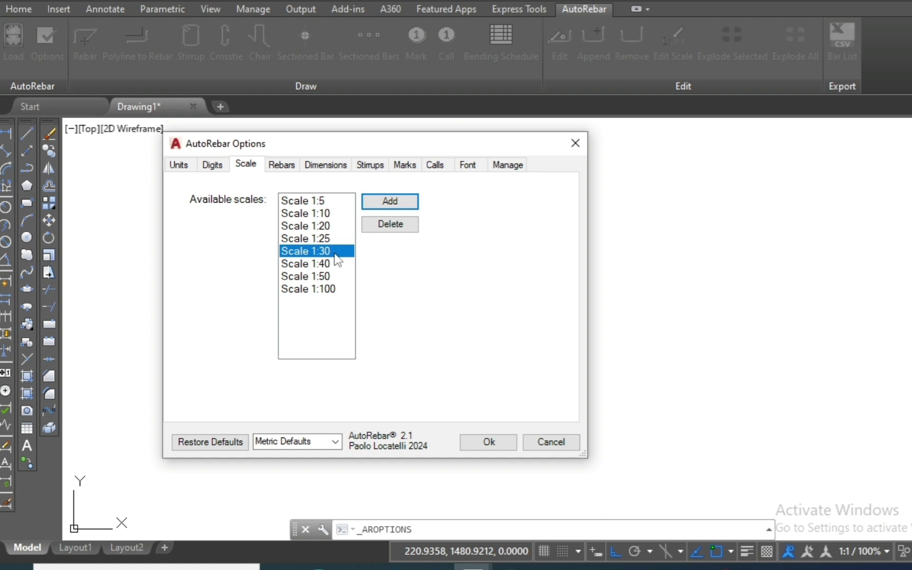
pyautogui.click(392, 227)
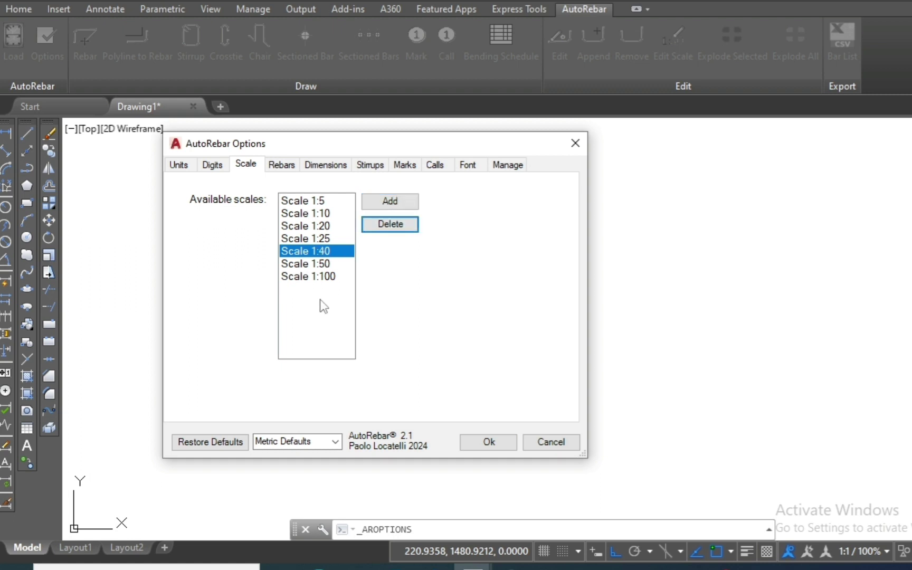
# - Keep Double line as the rebar modality and apply the AutoRebar options
pyautogui.click(281, 167)
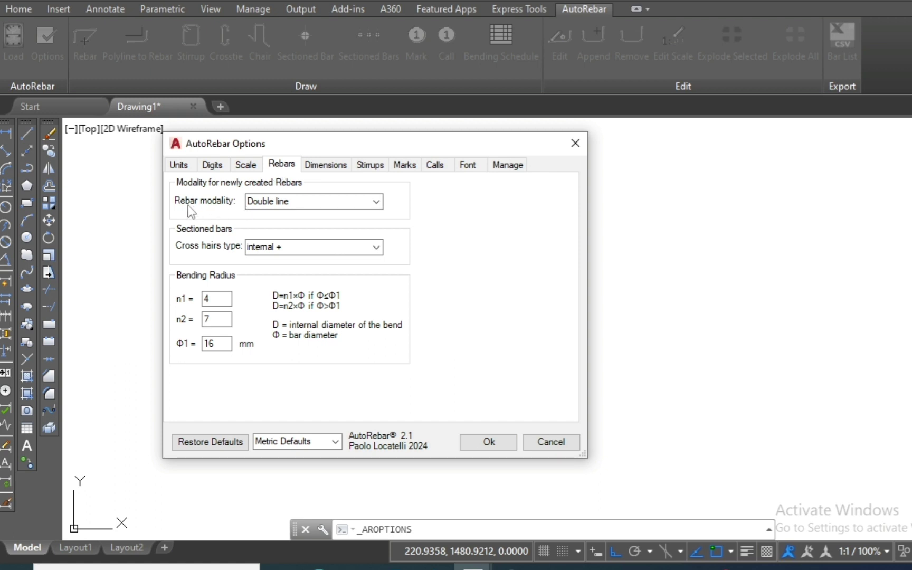
pyautogui.click(377, 203)
pyautogui.click(379, 206)
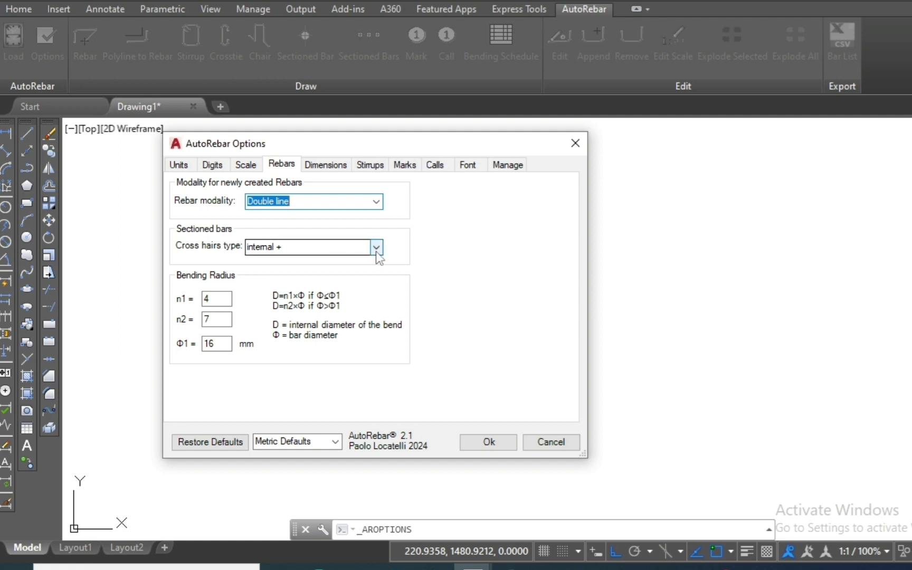
pyautogui.click(499, 443)
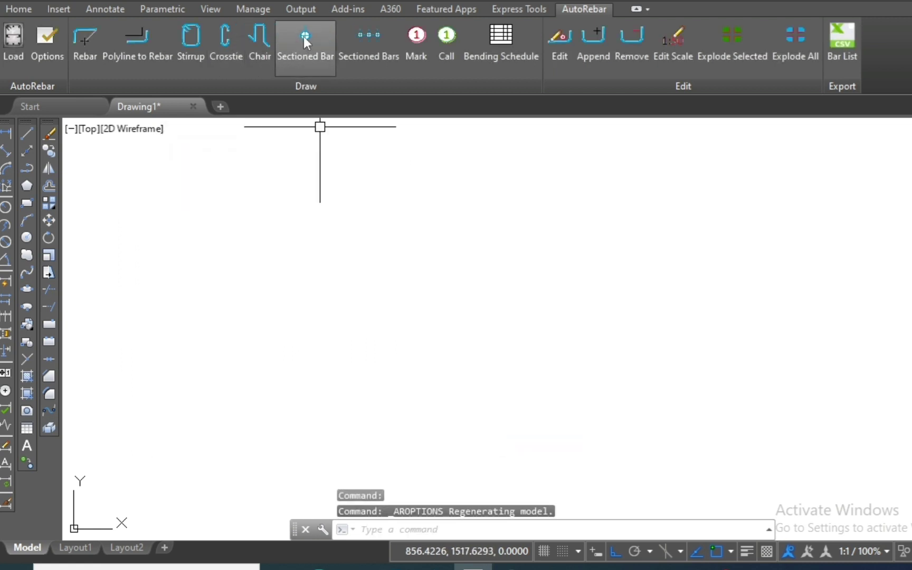
# - Place a sectioned bar with the default 20 mm diameter in the drawing
pyautogui.click(305, 37)
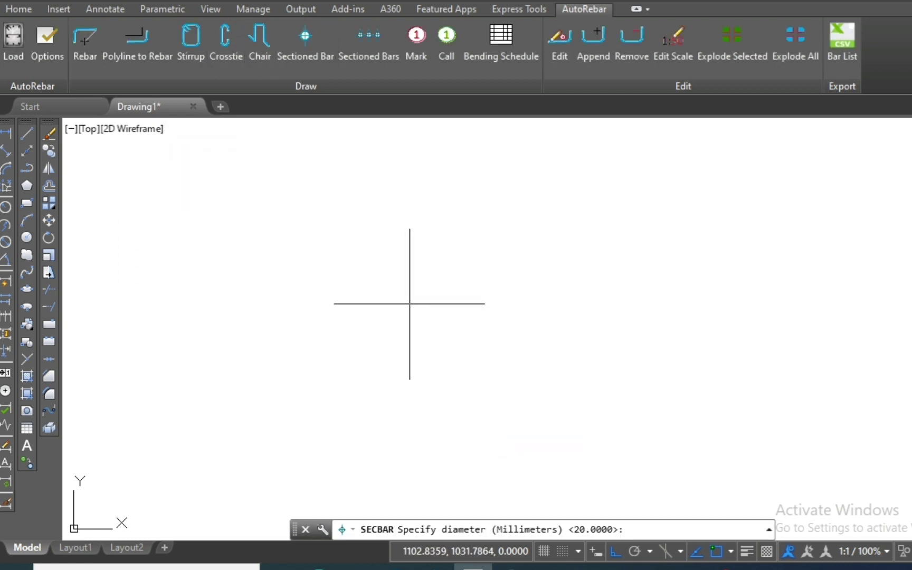
pyautogui.press('Return')
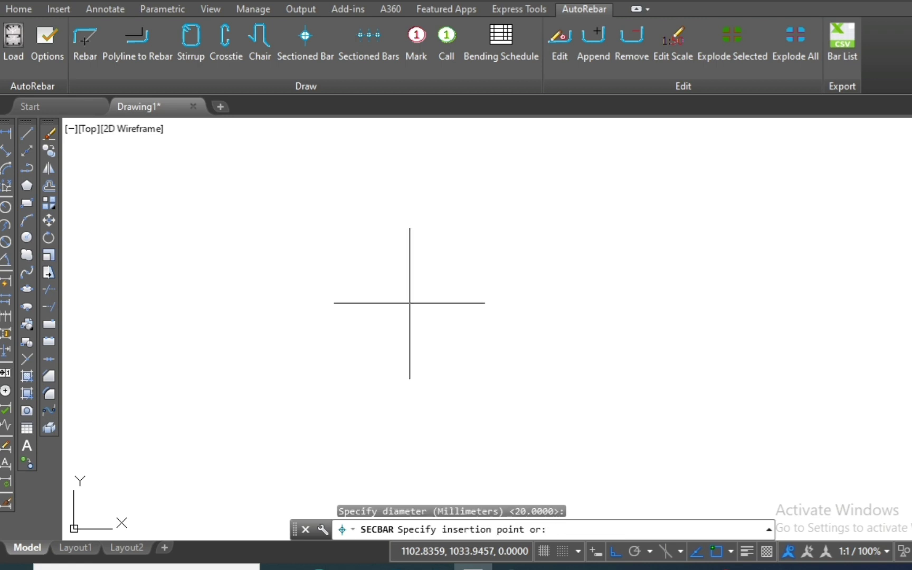
pyautogui.click(423, 315)
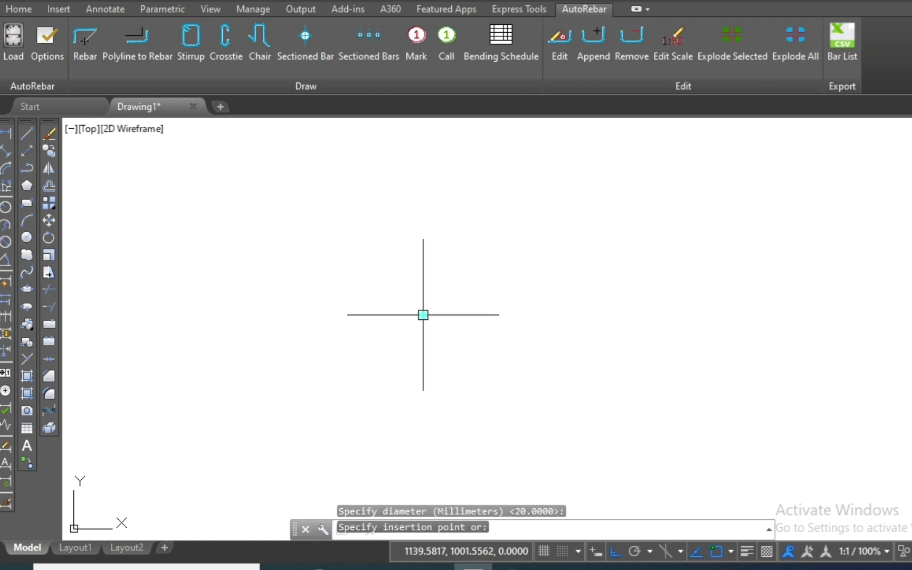
pyautogui.scroll(2, 409, 313)
pyautogui.scroll(3, 446, 289)
pyautogui.scroll(-1, 465, 248)
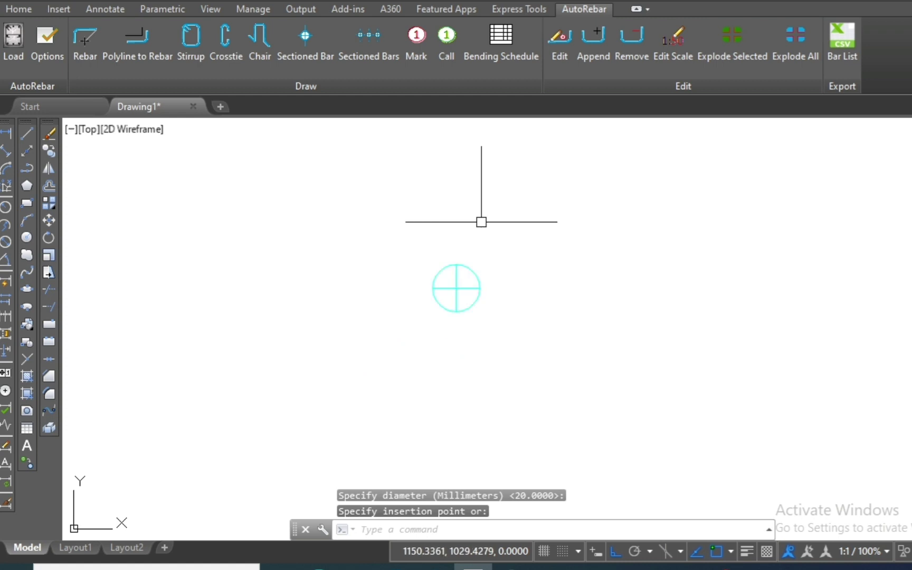
pyautogui.scroll(-2, 635, 259)
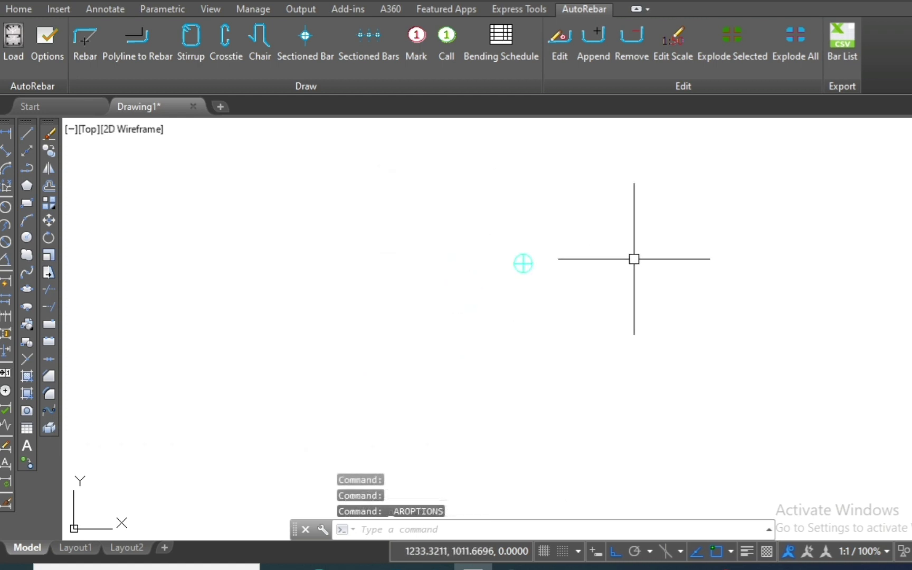
pyautogui.scroll(3, 634, 259)
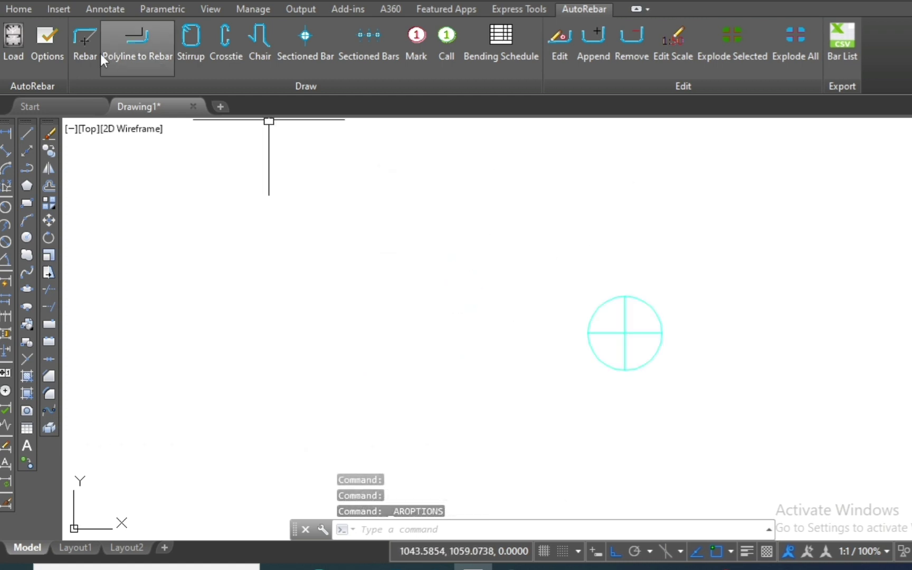
# - Switch the sectioned bar cross hairs to internal x and apply
pyautogui.click(53, 47)
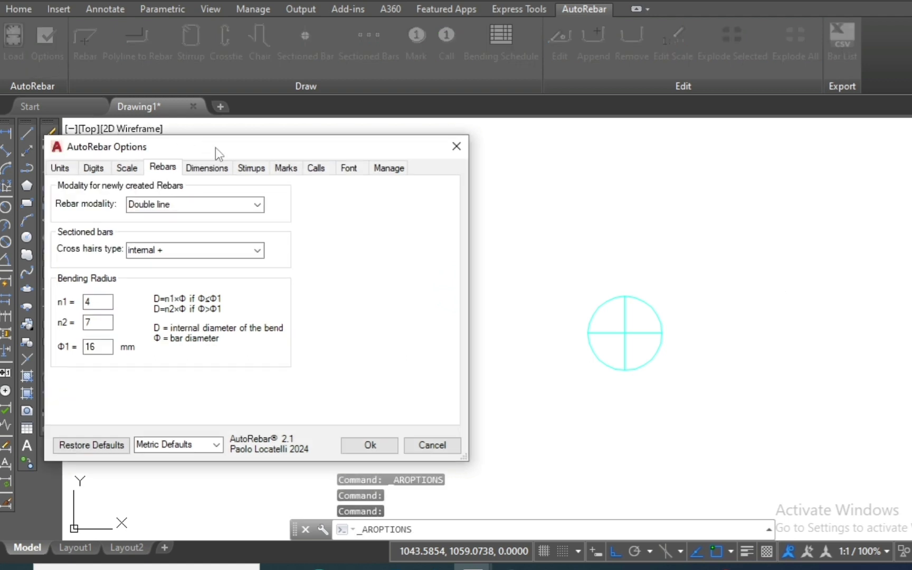
pyautogui.moveTo(215, 148); pyautogui.dragTo(279, 147)
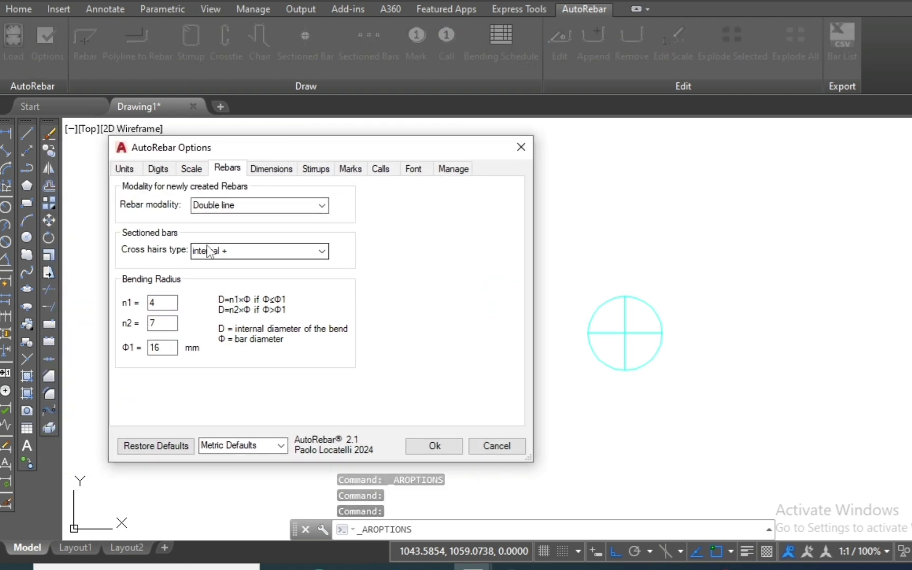
pyautogui.click(322, 251)
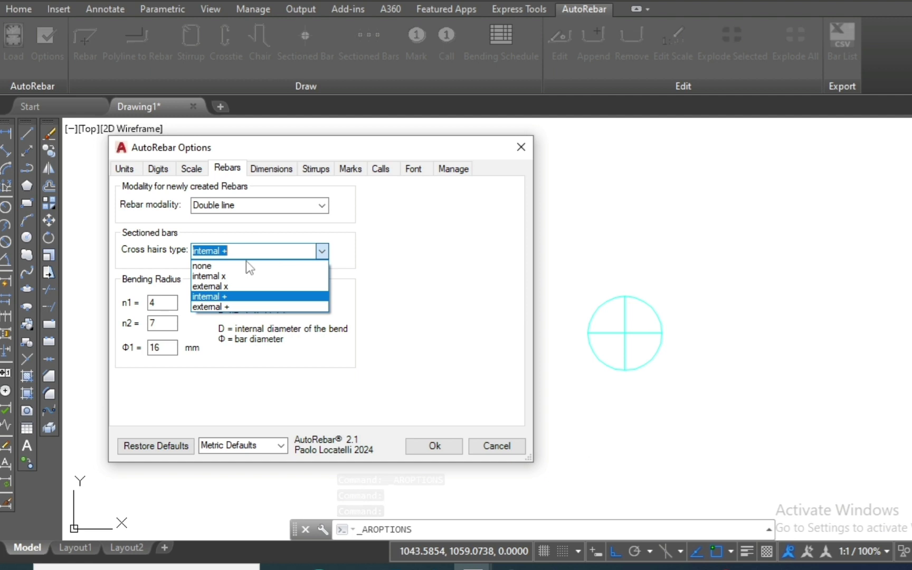
pyautogui.click(222, 276)
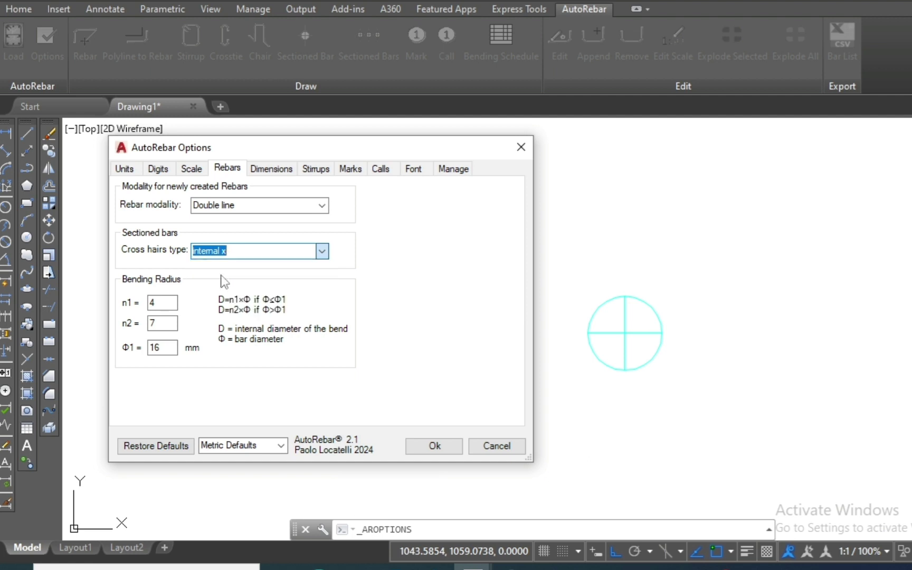
pyautogui.click(449, 447)
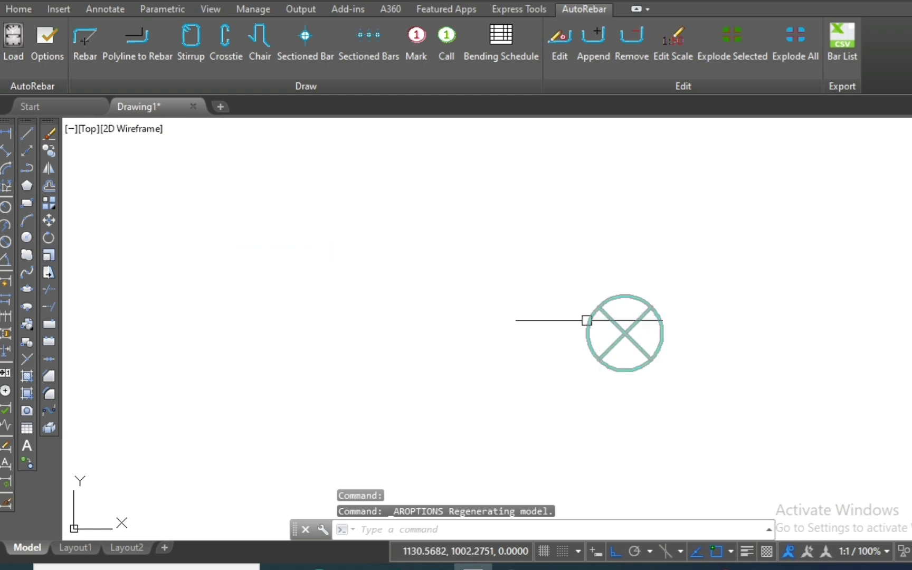
# - Switch the sectioned bar cross hairs to external x and apply
pyautogui.click(54, 47)
pyautogui.click(314, 258)
pyautogui.click(221, 294)
pyautogui.click(451, 450)
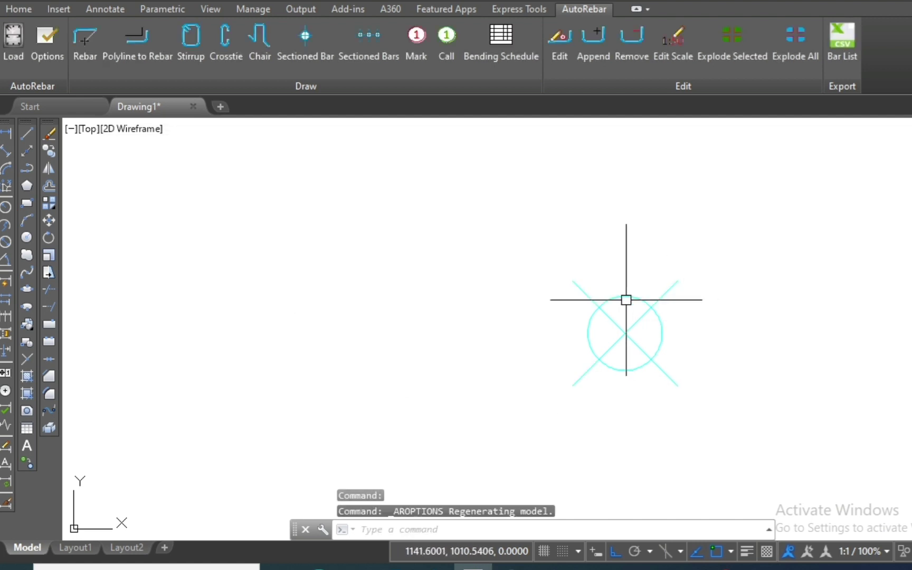
# - Switch the sectioned bar cross hairs to internal + and apply
pyautogui.click(48, 56)
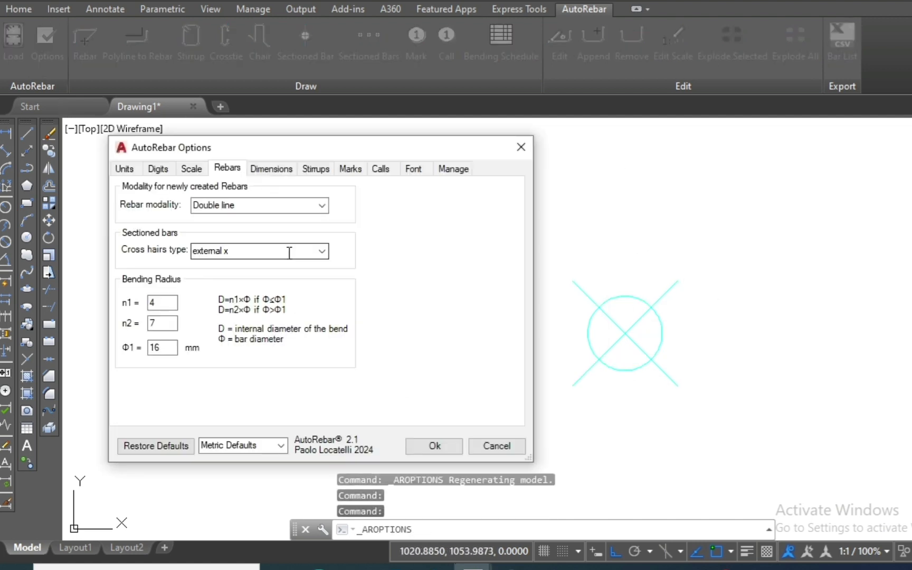
pyautogui.click(322, 251)
pyautogui.click(223, 297)
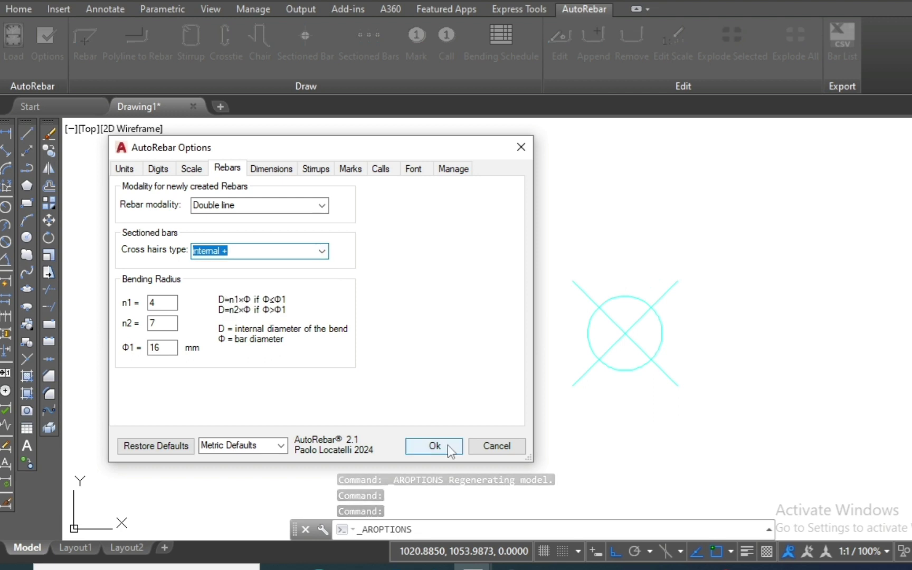
pyautogui.click(448, 445)
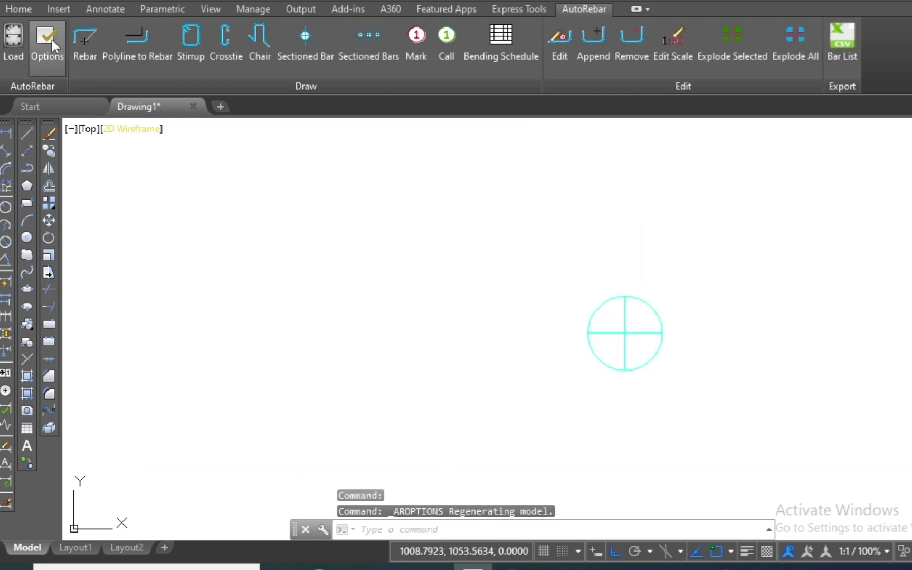
# - Switch the sectioned bar cross hairs to external + and apply
pyautogui.click(321, 251)
pyautogui.click(221, 316)
pyautogui.click(435, 445)
pyautogui.click(47, 42)
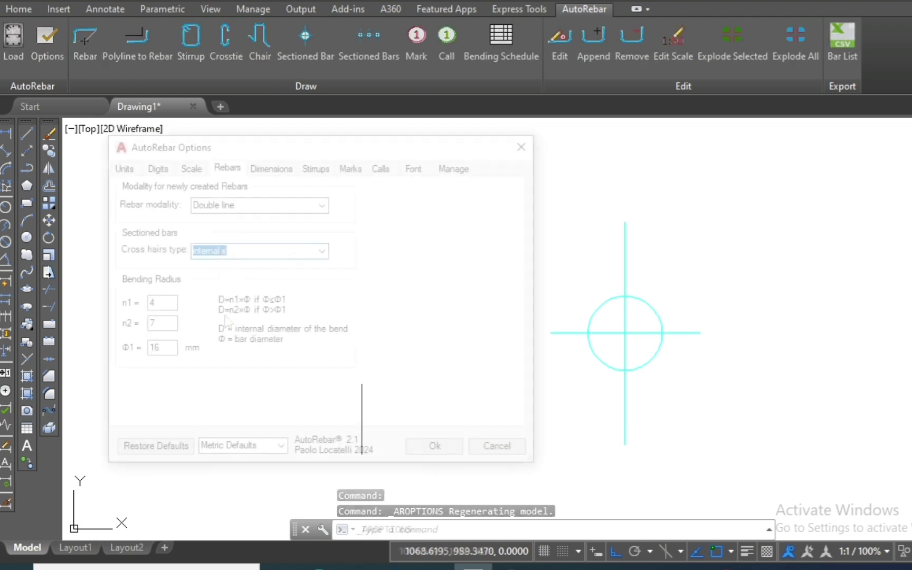
# - Draw a default-diameter L-shaped rebar with a 256 horizontal leg and a bent 197 vertical leg
pyautogui.click(278, 174)
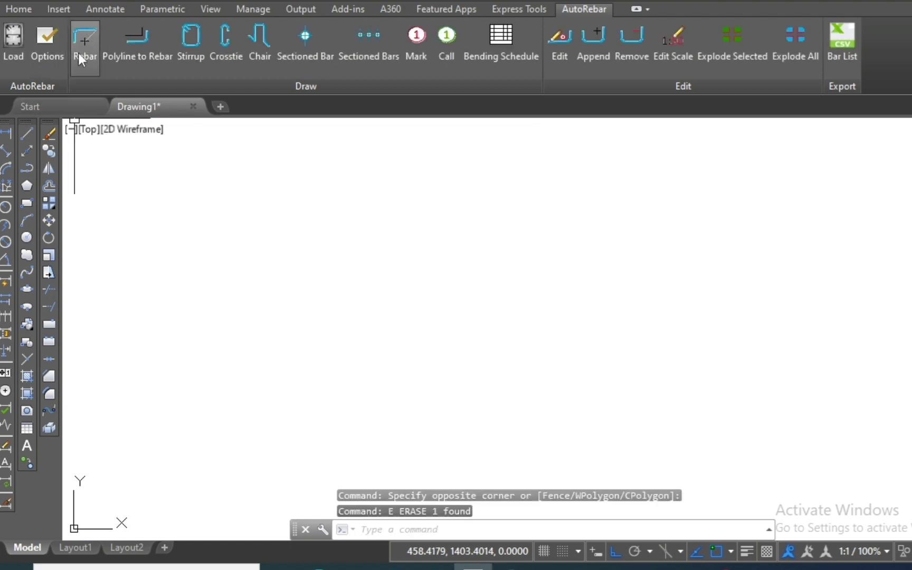
pyautogui.click(80, 54)
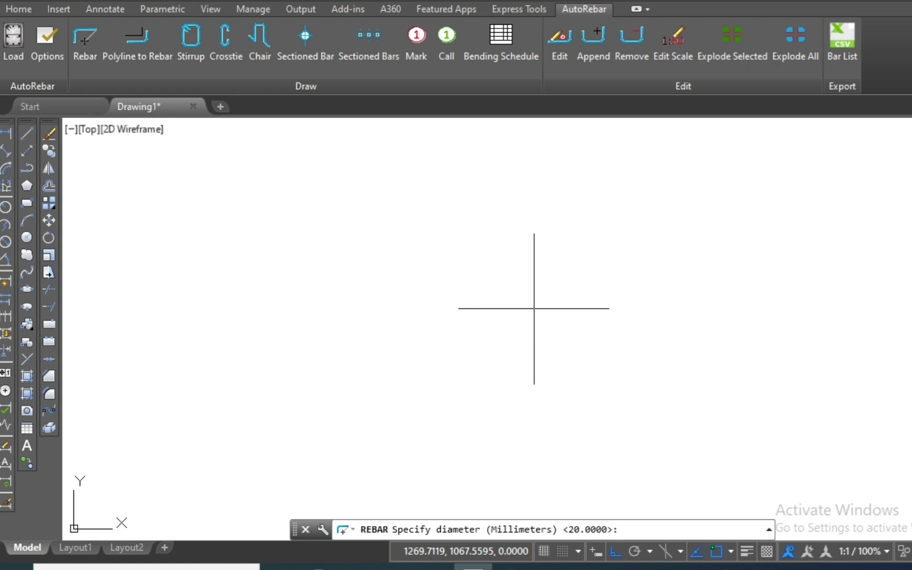
pyautogui.press('Return')
pyautogui.click(427, 314)
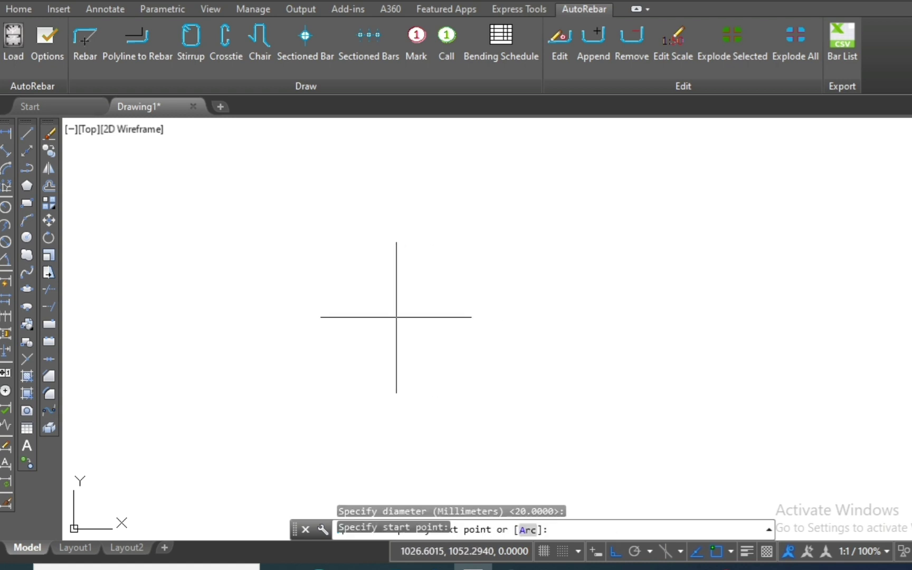
pyautogui.click(537, 317)
pyautogui.click(544, 211)
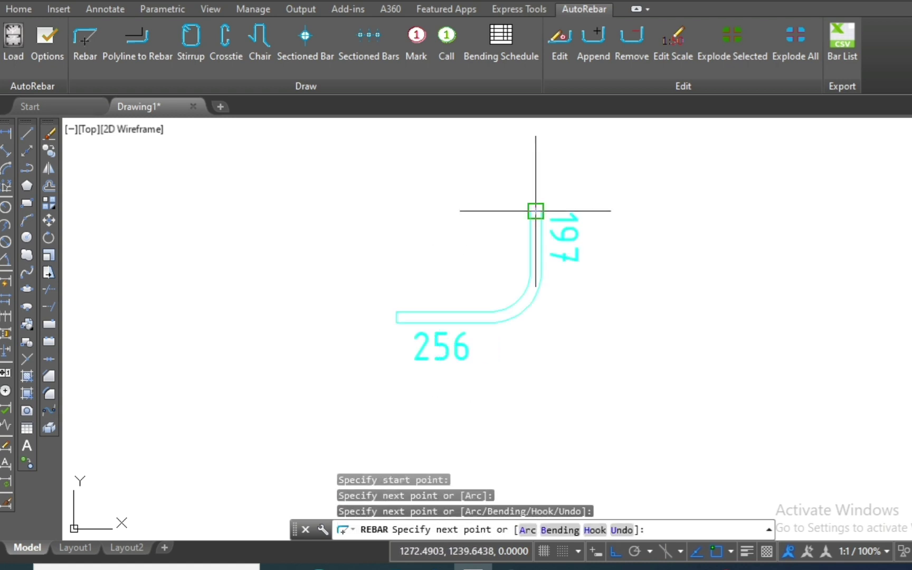
pyautogui.press('Escape')
pyautogui.scroll(-1, 715, 328)
pyautogui.scroll(-1, 698, 320)
pyautogui.scroll(2, 697, 344)
pyautogui.scroll(1, 803, 244)
pyautogui.scroll(-3, 739, 222)
pyautogui.scroll(4, 737, 214)
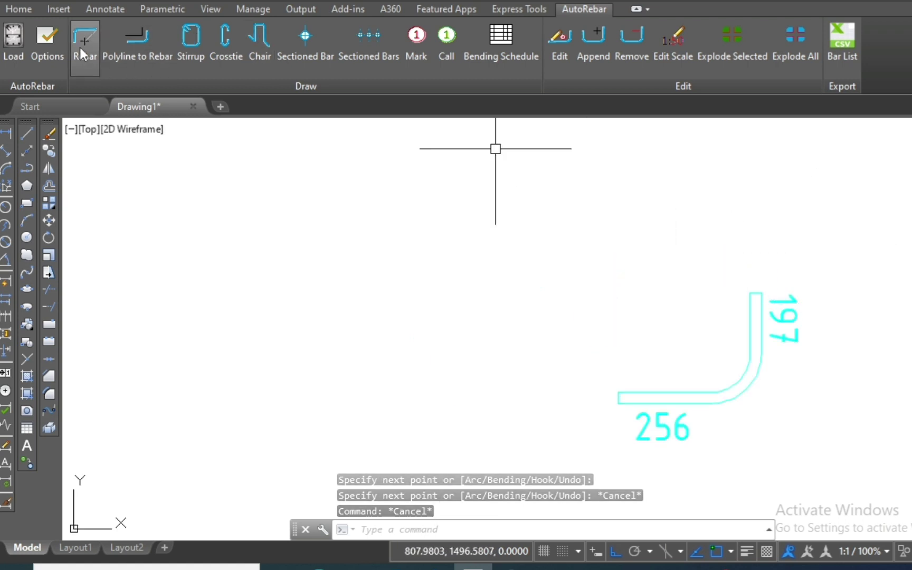
# - Set the dimension offset from the rebar to .6 and apply it
pyautogui.click(42, 40)
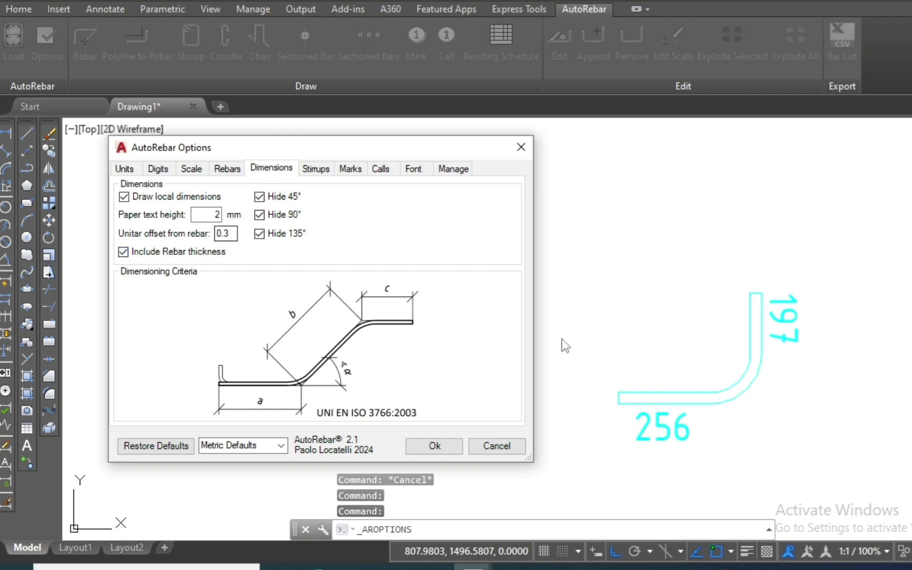
pyautogui.doubleClick(224, 233)
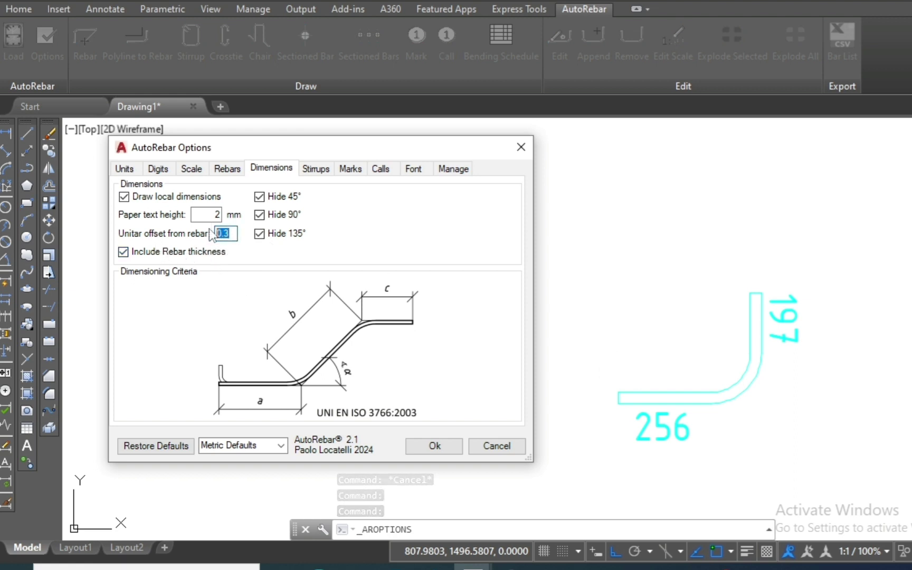
pyautogui.write('.6')
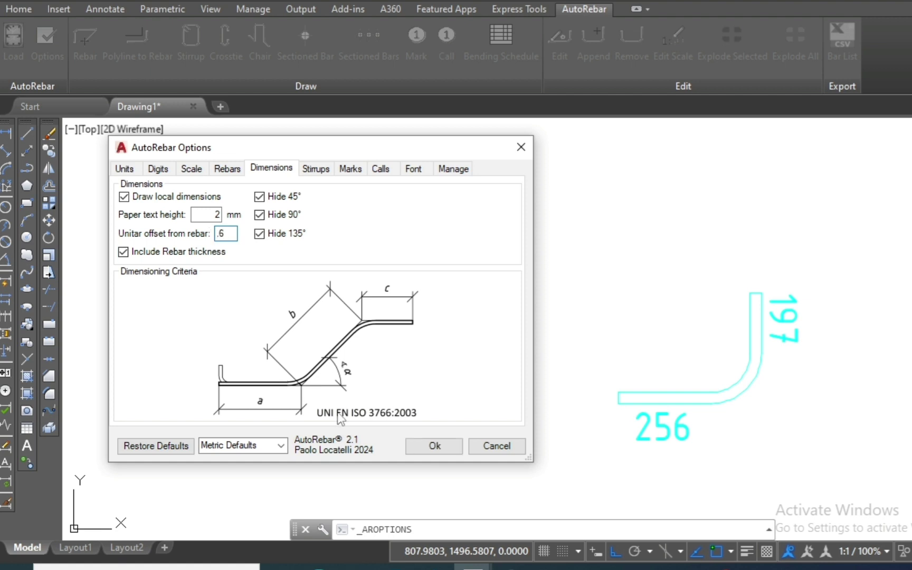
pyautogui.click(443, 447)
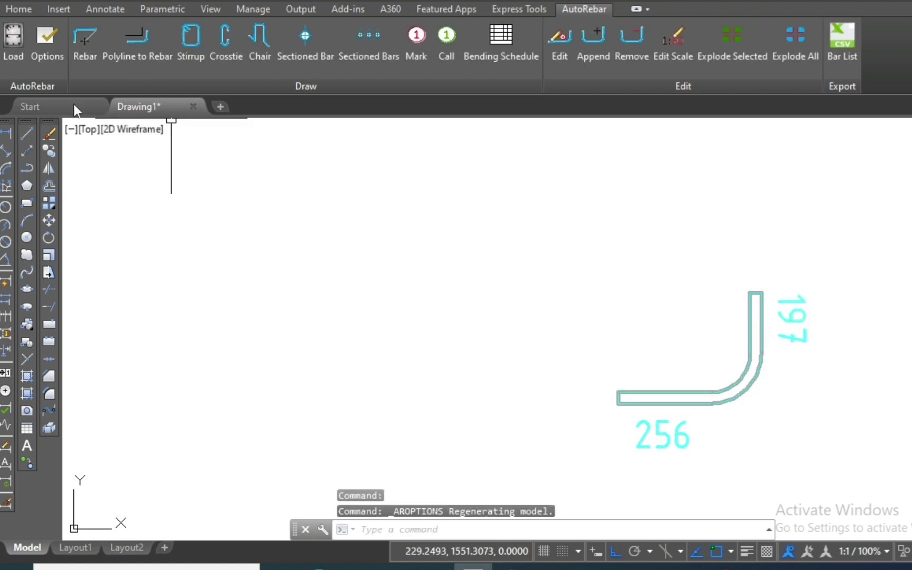
# - Restore the default AutoRebar settings and show the stirrup settings
pyautogui.click(47, 45)
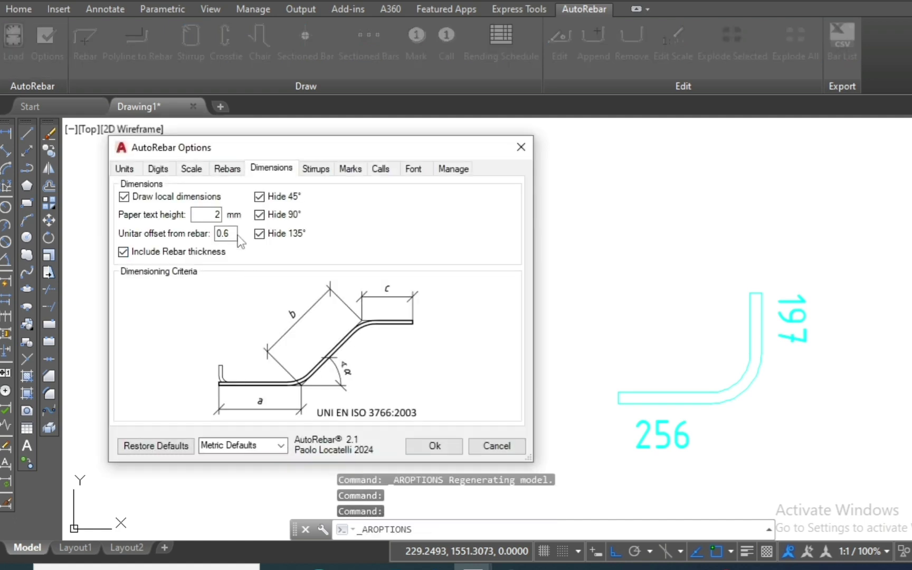
pyautogui.click(435, 446)
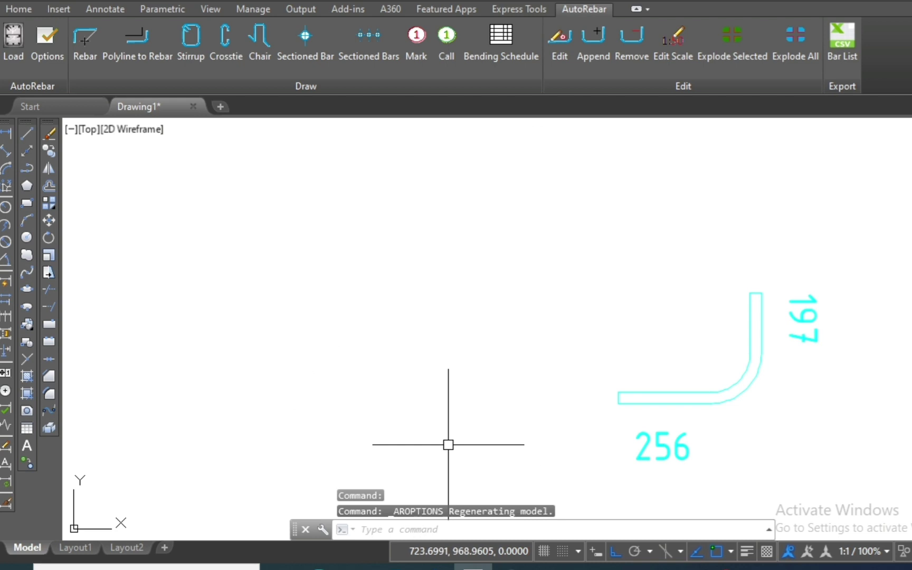
pyautogui.click(48, 59)
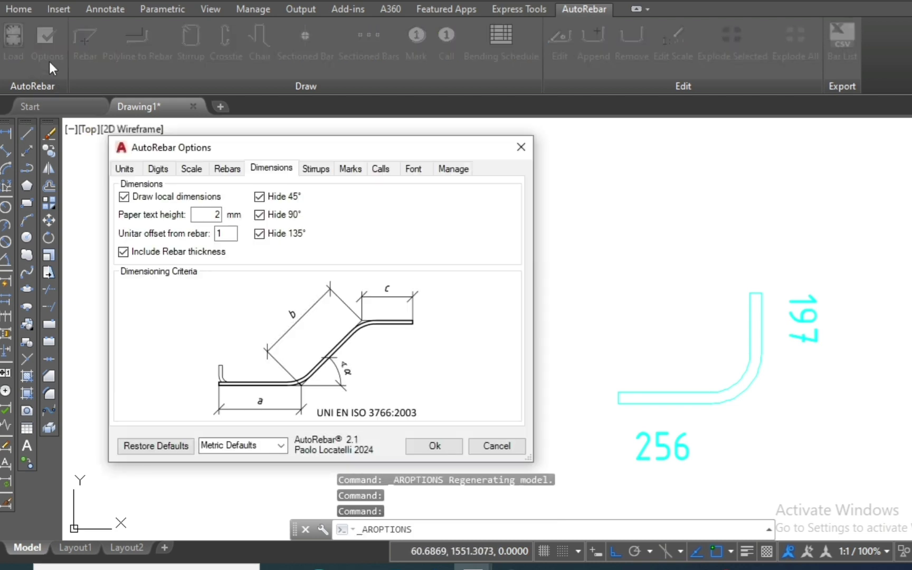
pyautogui.click(172, 444)
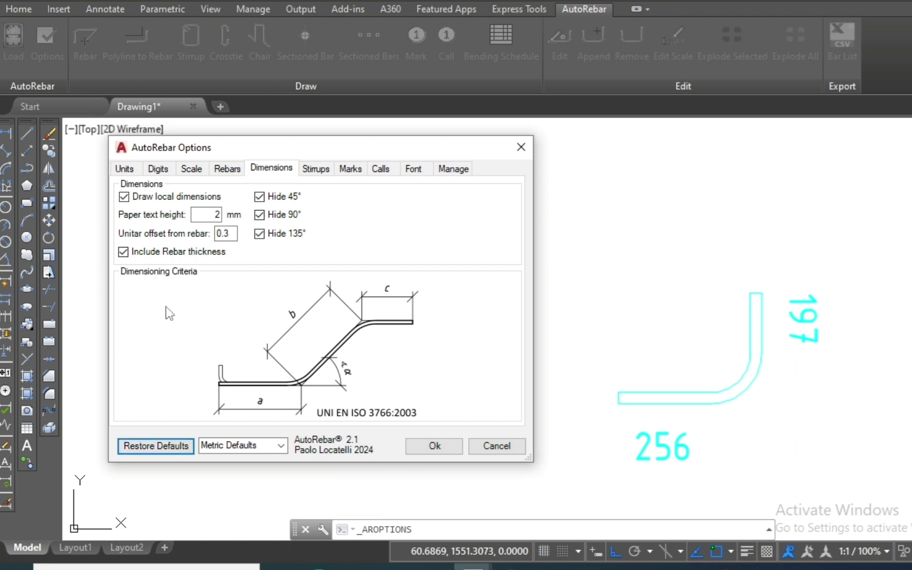
pyautogui.click(316, 169)
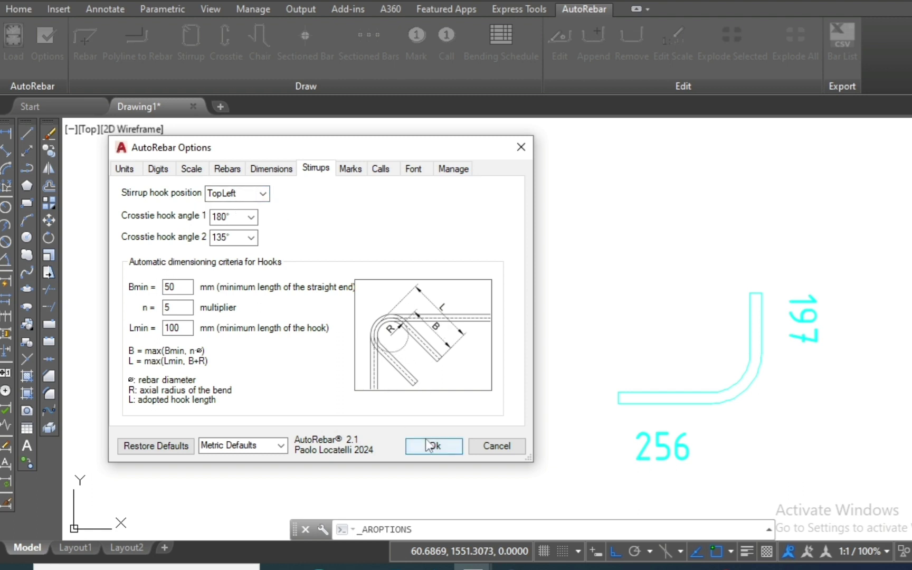
# - Close the options and erase the L-shaped rebar
pyautogui.click(823, 262)
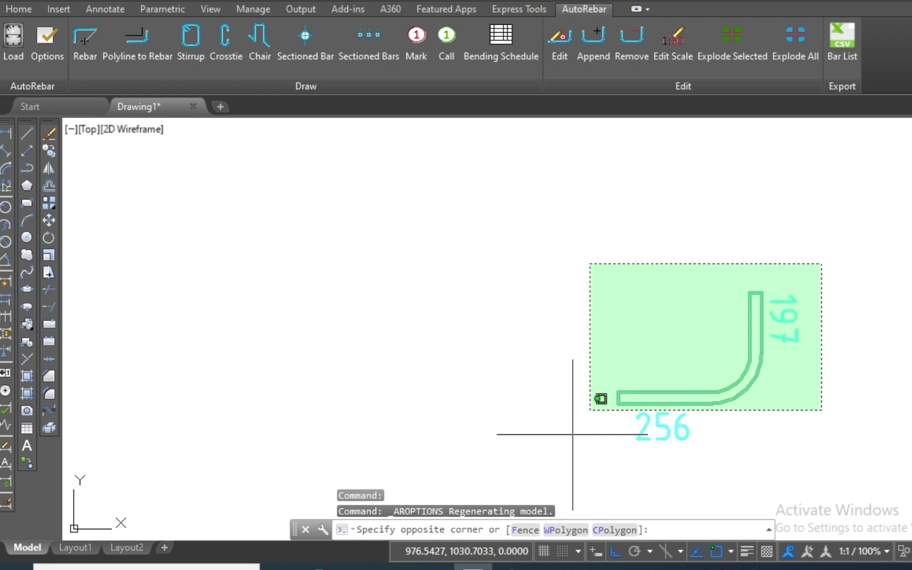
pyautogui.click(563, 446)
pyautogui.write('e')
pyautogui.press('Return')
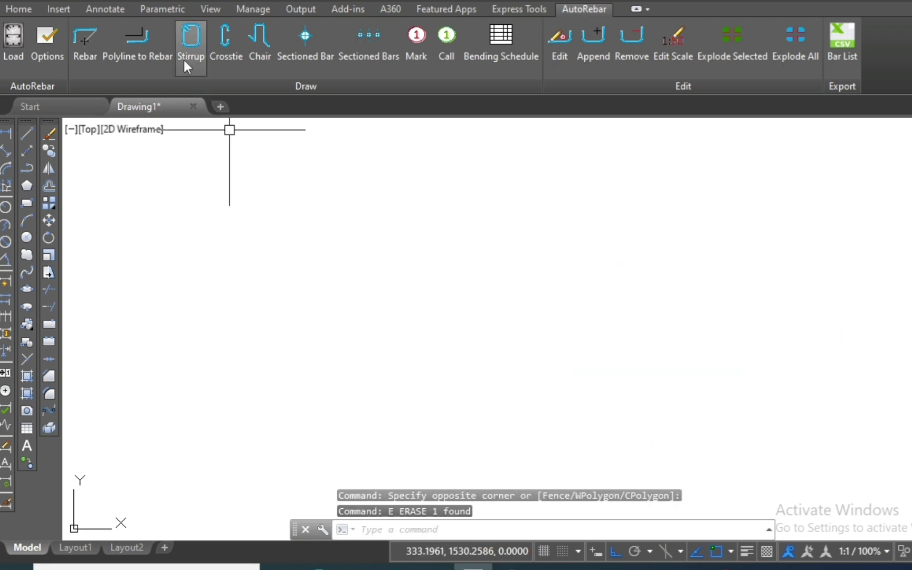
# - Draw a 10 mm stirrup with 30 mm cover, sides 269 and 310, and 105 hooks
pyautogui.click(189, 46)
pyautogui.press('Return')
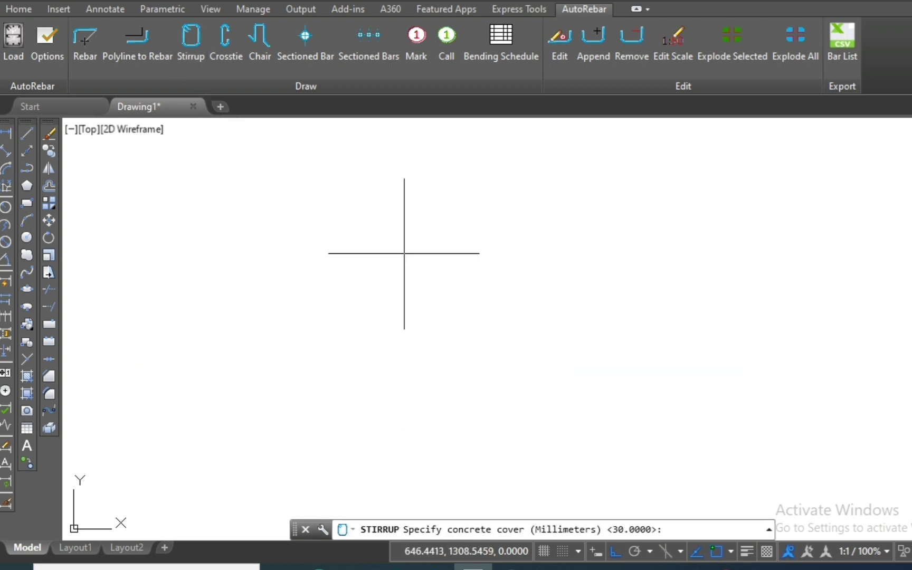
pyautogui.press('Return')
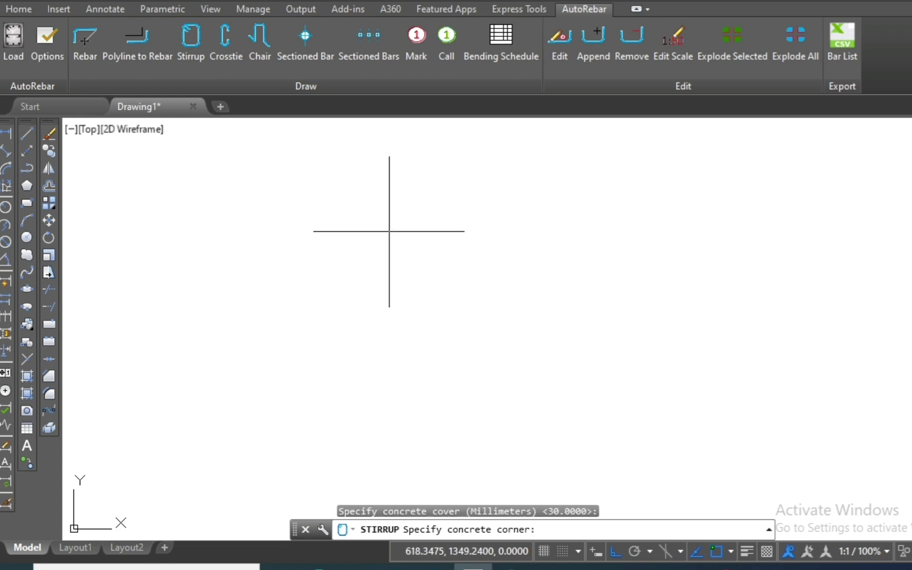
pyautogui.click(389, 218)
pyautogui.click(575, 425)
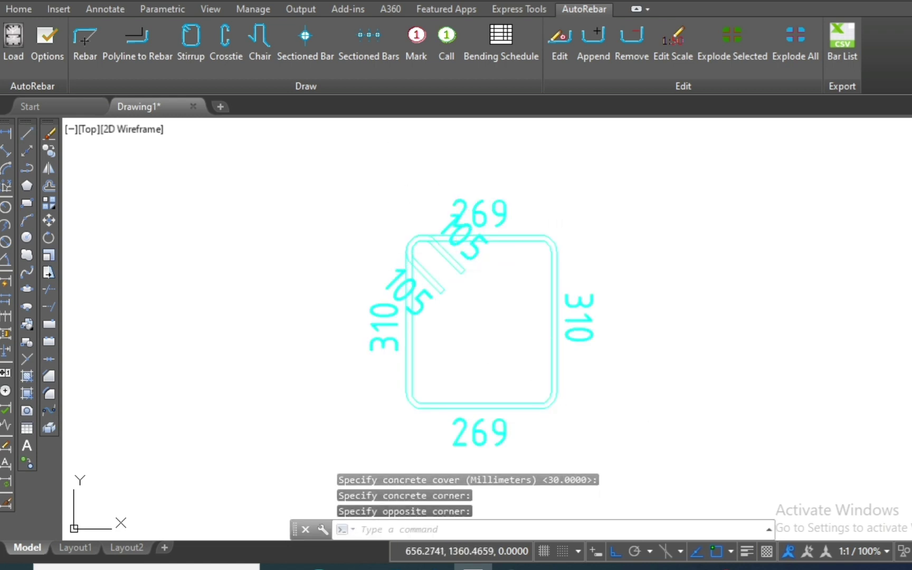
# - Set the stirrup hook position to BottomRight and apply
pyautogui.click(39, 49)
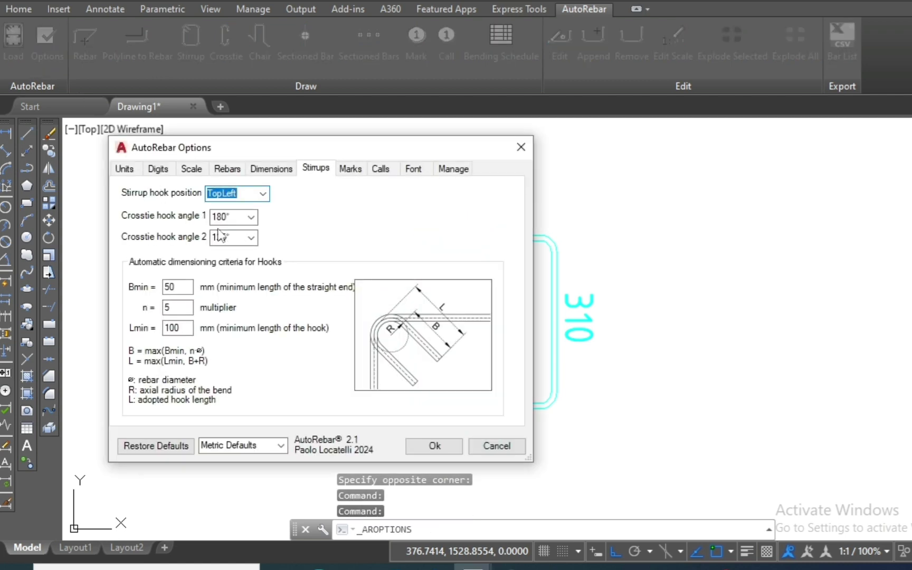
pyautogui.click(254, 195)
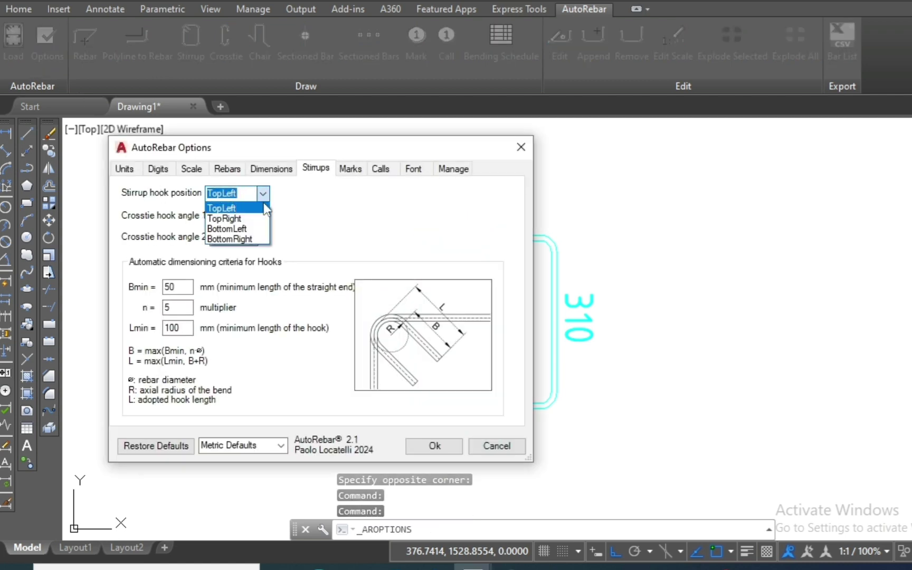
pyautogui.click(255, 239)
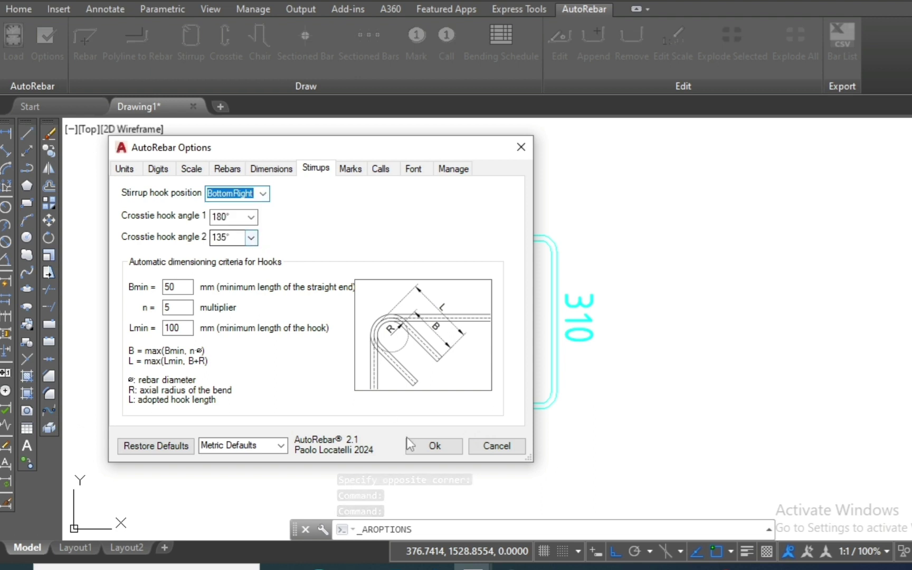
pyautogui.click(458, 450)
pyautogui.scroll(-3, 422, 285)
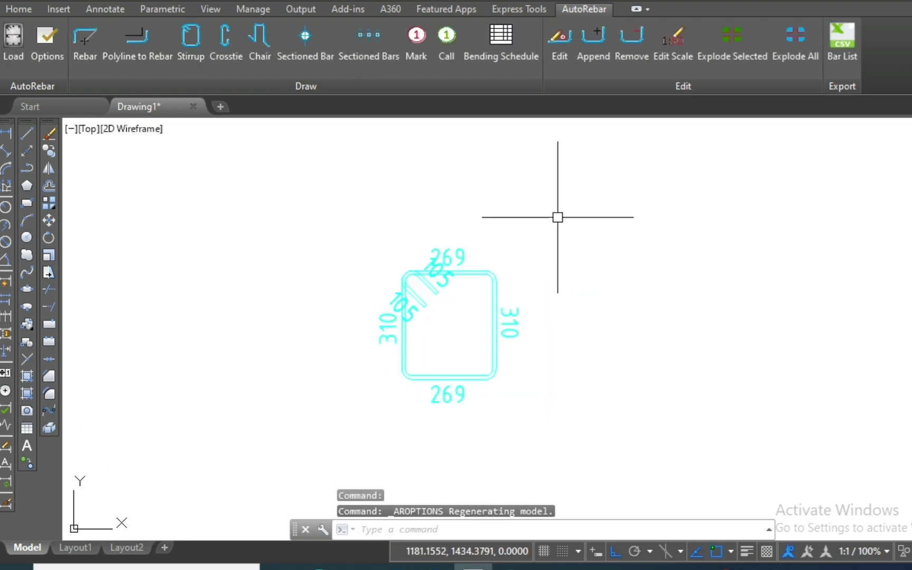
# - Draw a second 304 by 265 stirrup with default diameter and cover
pyautogui.click(191, 41)
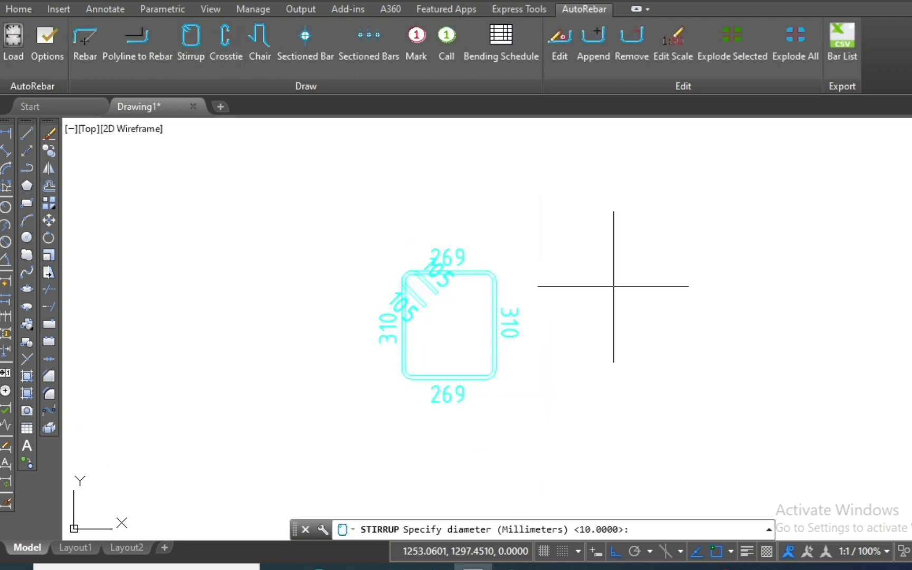
pyautogui.press('Return')
pyautogui.press('Return')
pyautogui.click(557, 261)
pyautogui.press('Return')
pyautogui.press('Return')
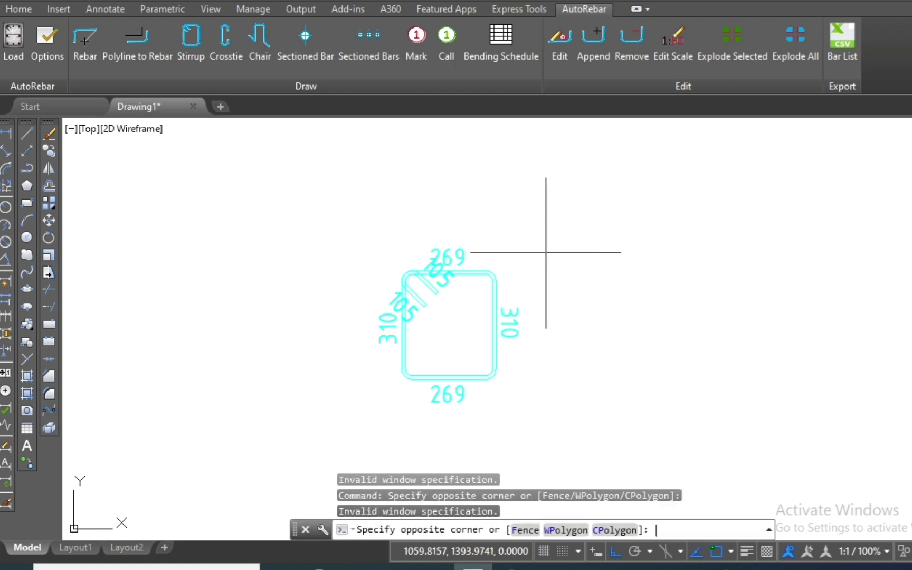
pyautogui.click(546, 257)
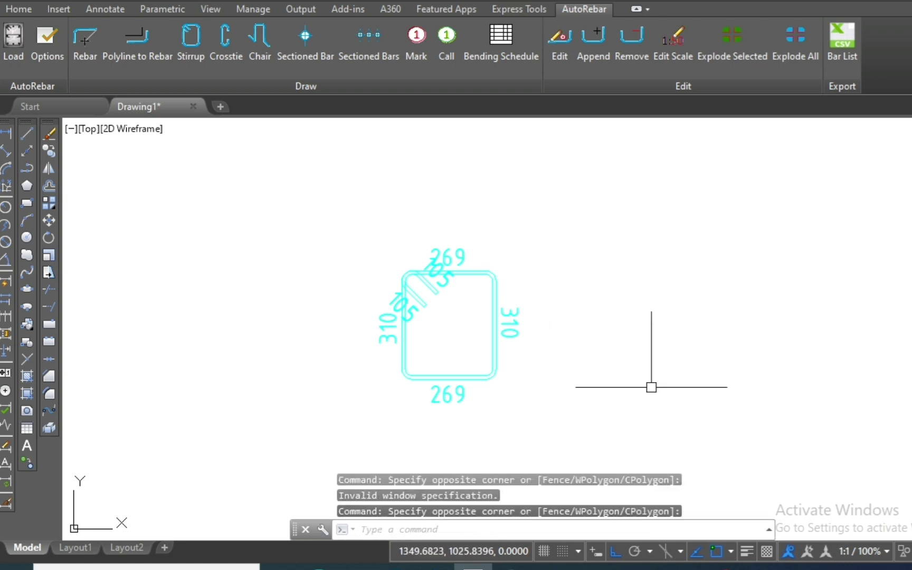
pyautogui.press('Return')
pyautogui.press('Return')
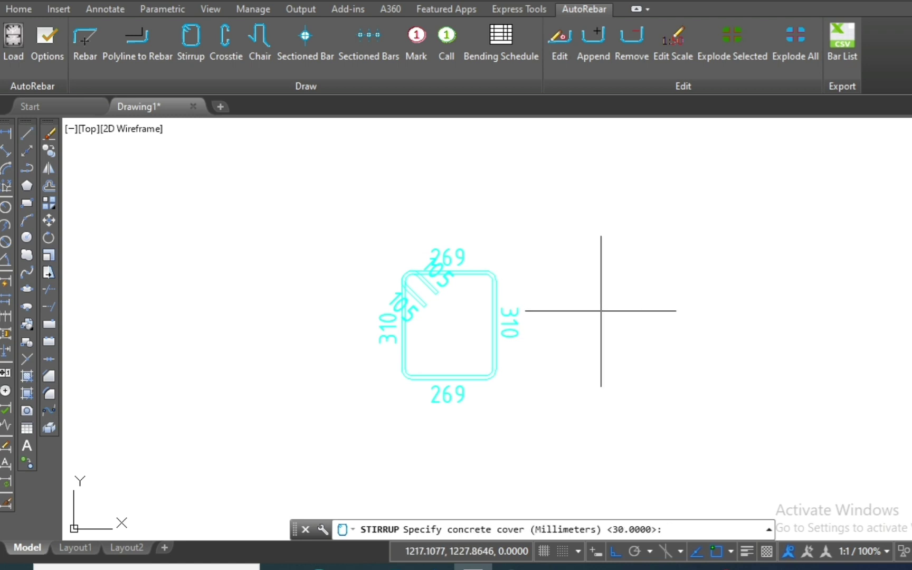
pyautogui.press('Return')
pyautogui.click(558, 268)
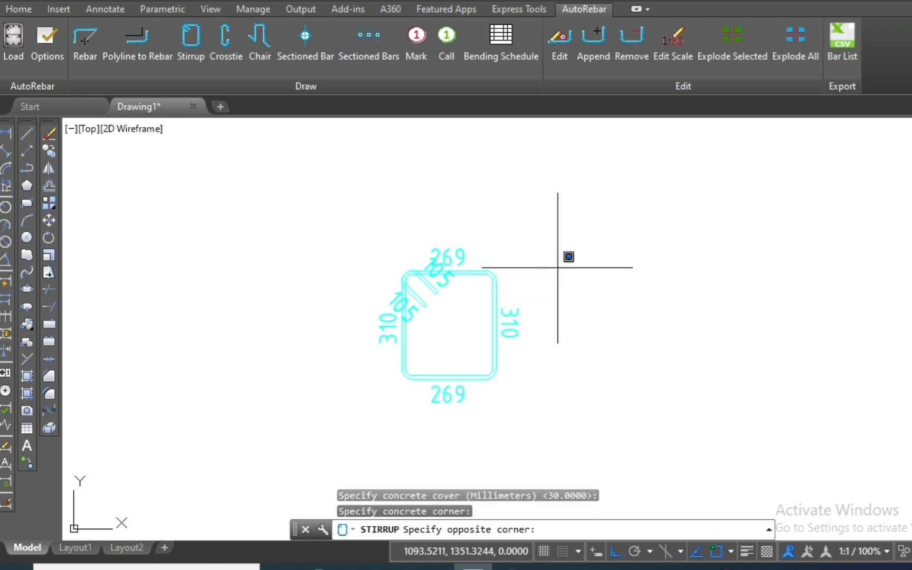
pyautogui.click(696, 371)
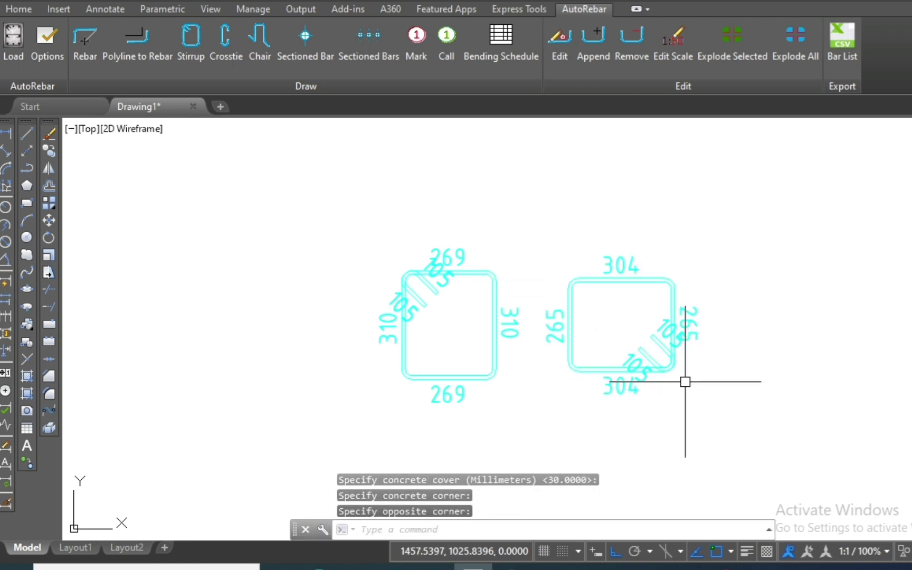
# - Erase both test stirrups from the drawing
pyautogui.click(302, 416)
pyautogui.write('e')
pyautogui.press('Return')
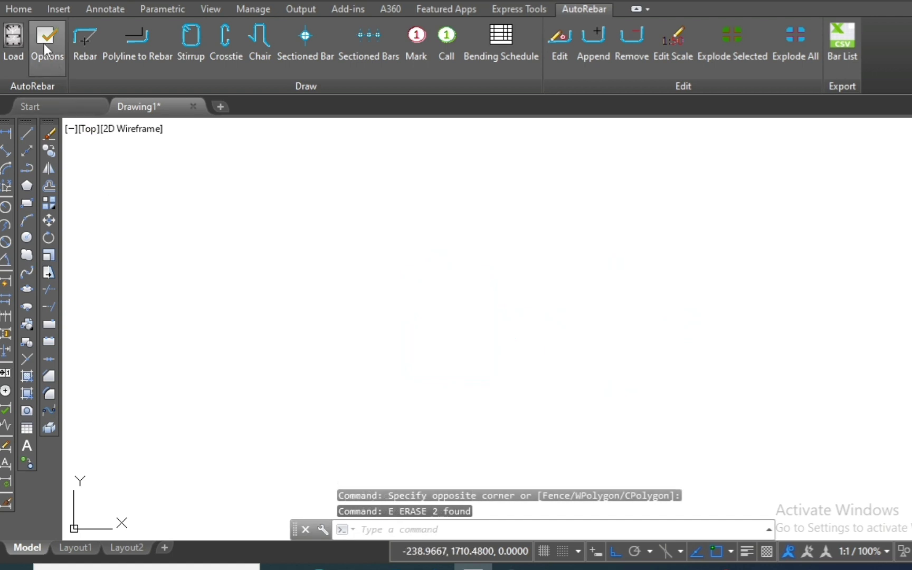
# - Restore the AutoRebar settings to their default values
pyautogui.click(46, 50)
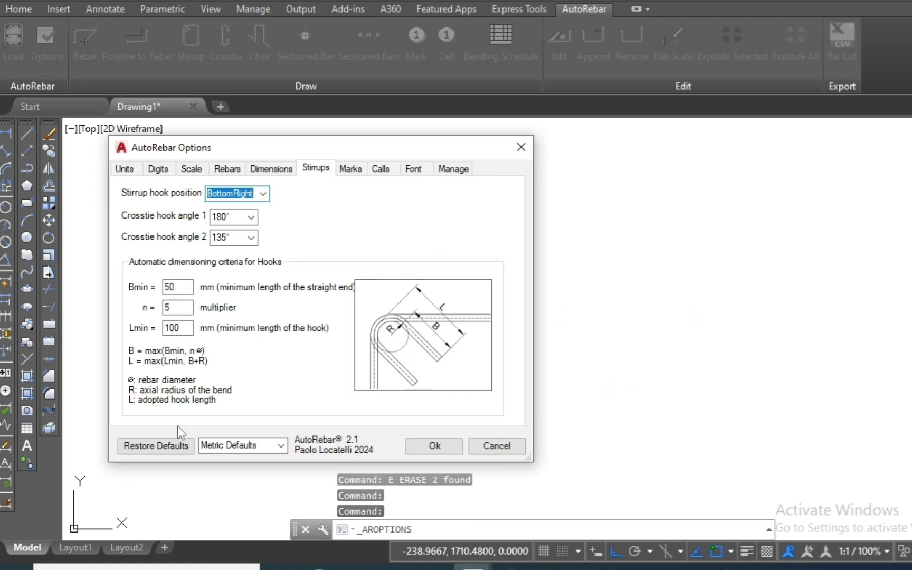
pyautogui.click(178, 445)
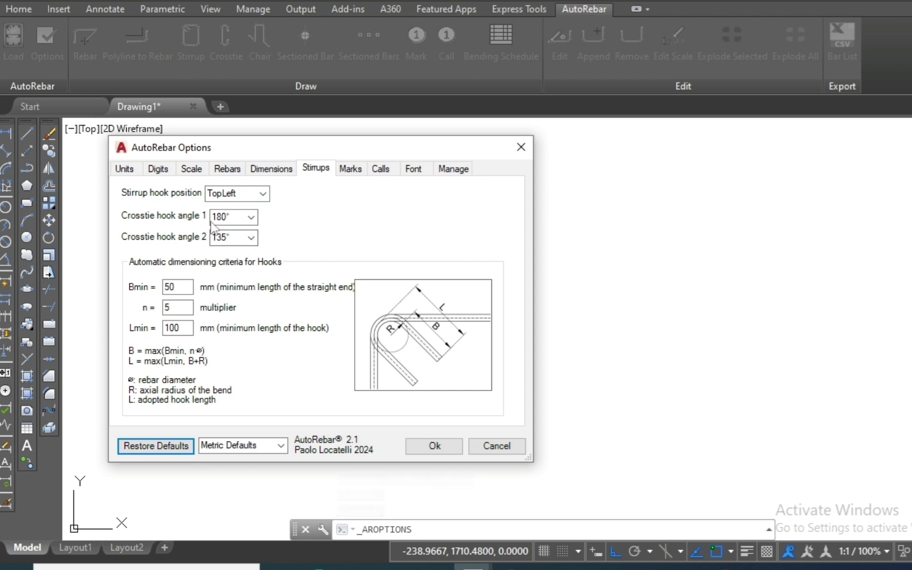
pyautogui.click(433, 445)
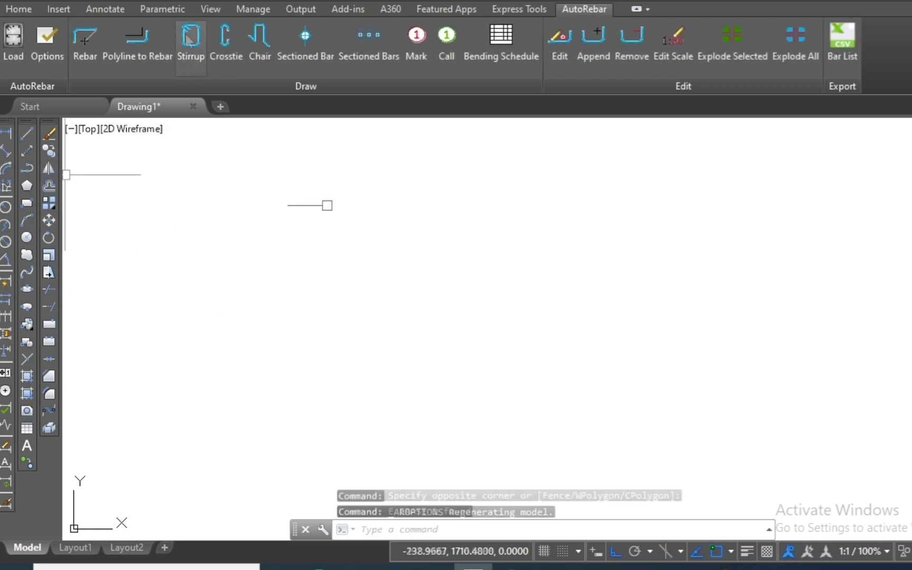
pyautogui.write('E')
# - Draw a 705 crosstie with 105 hooks bent 180° and 135°, then frame it
pyautogui.click(225, 42)
pyautogui.press('Return')
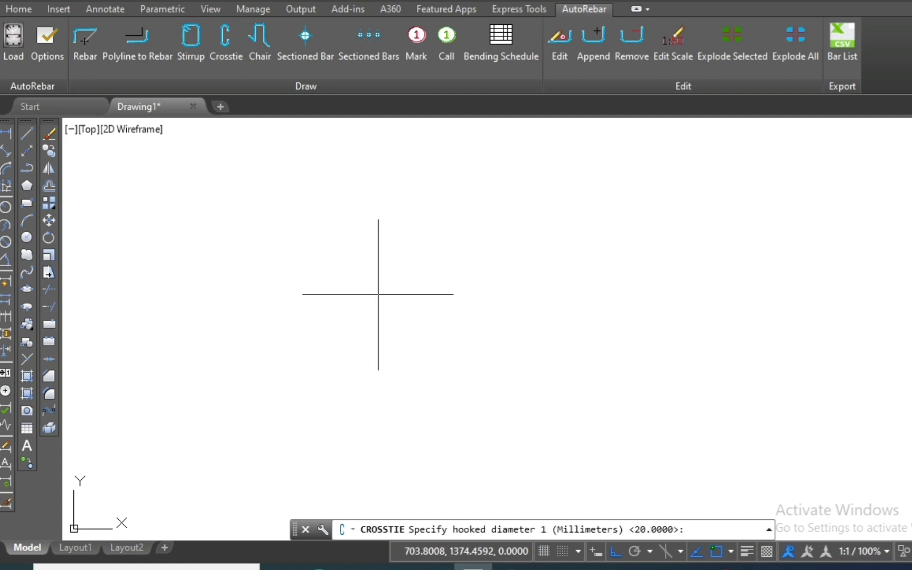
pyautogui.press('Return')
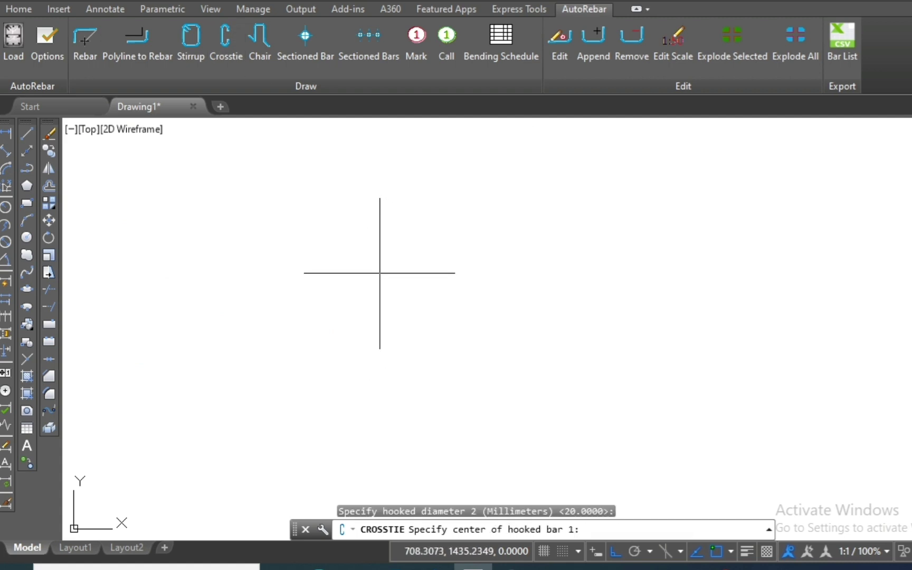
pyautogui.click(372, 269)
pyautogui.click(602, 267)
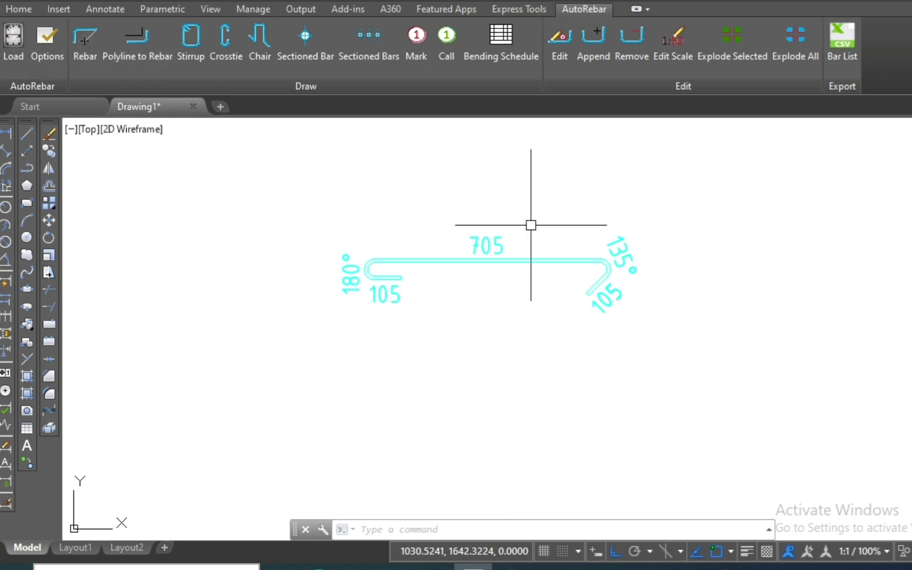
pyautogui.scroll(-2, 532, 224)
pyautogui.moveTo(532, 224); pyautogui.dragTo(698, 288, button='middle')
pyautogui.scroll(2, 676, 268)
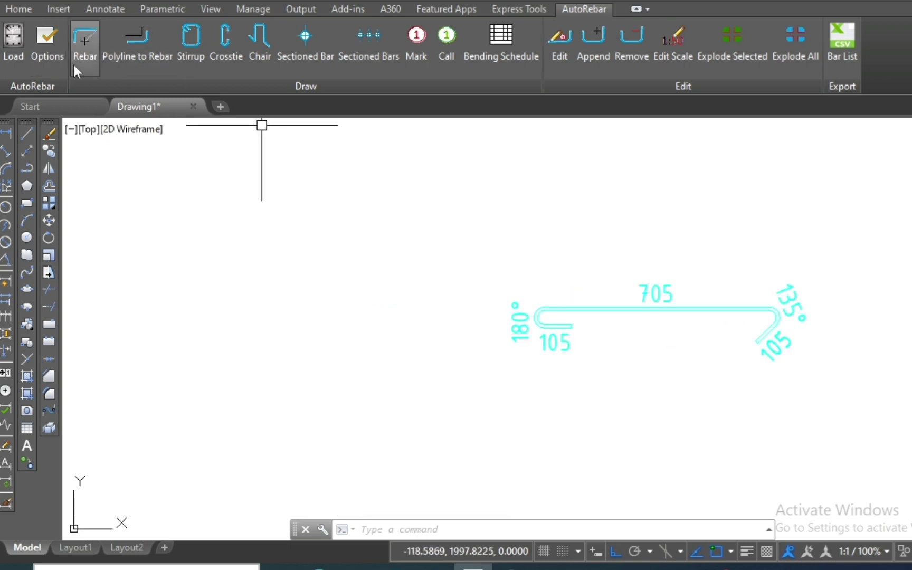
# - Set crosstie hook angle 1 to 135° and hook angle 2 to 180°
pyautogui.click(45, 52)
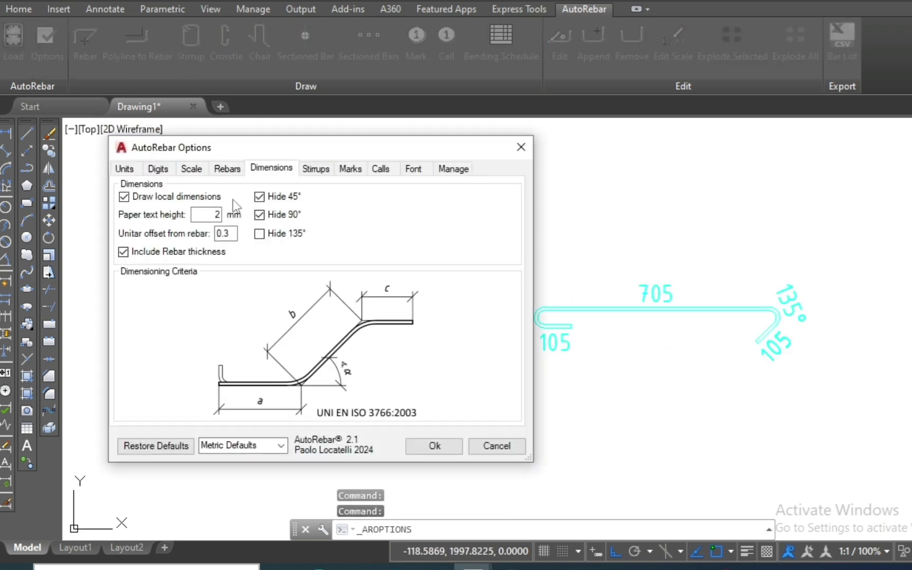
pyautogui.click(316, 169)
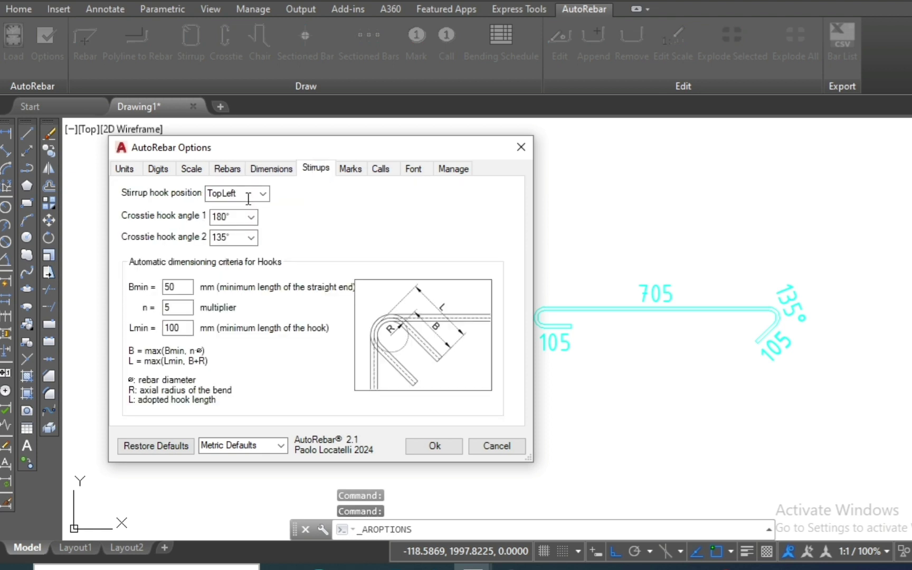
pyautogui.click(252, 217)
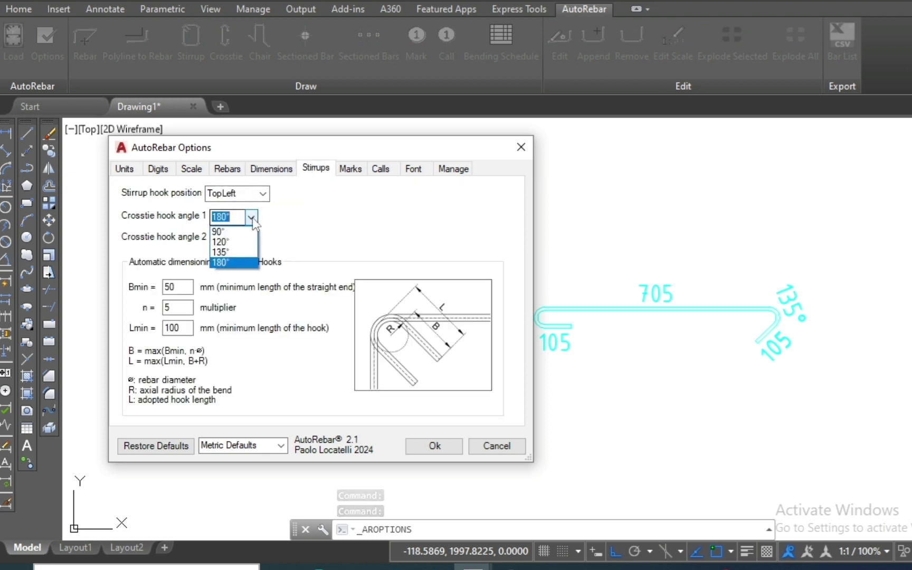
pyautogui.click(225, 253)
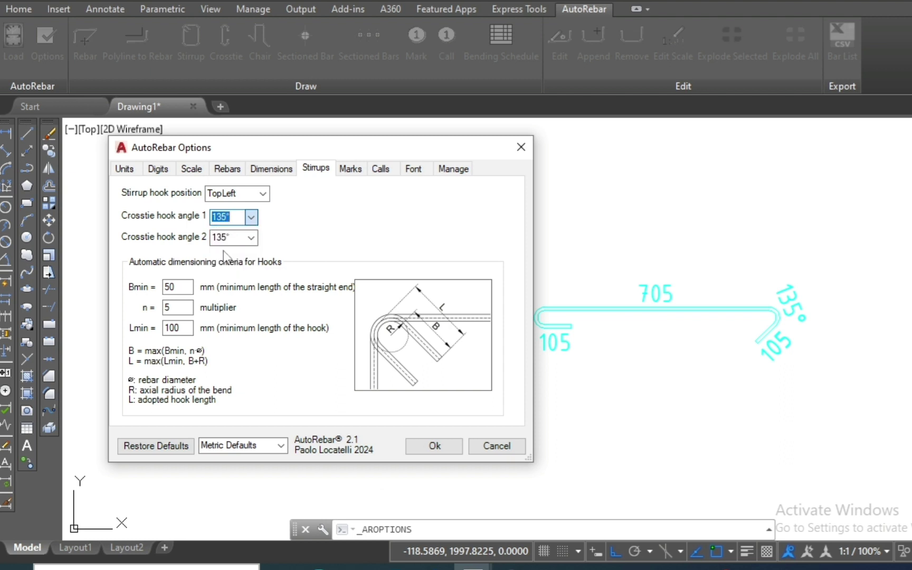
pyautogui.click(251, 238)
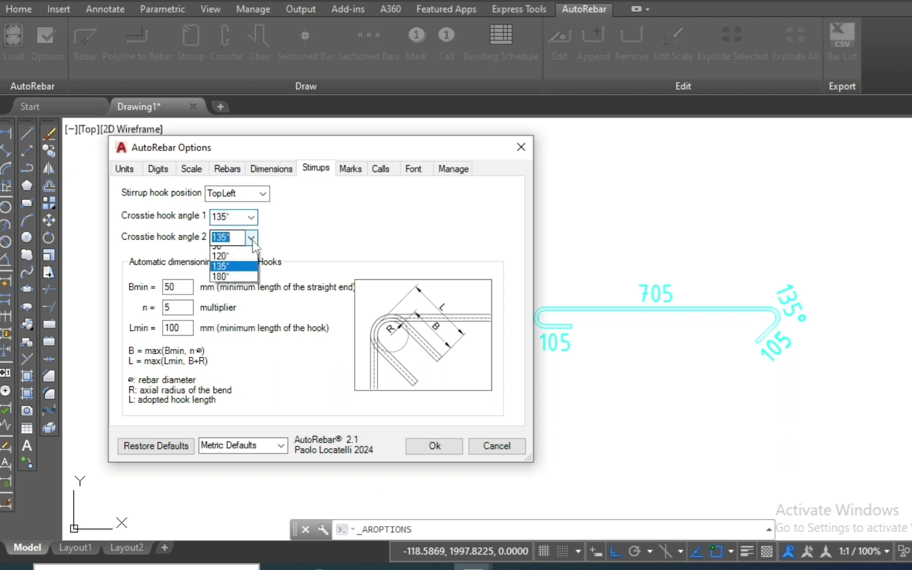
pyautogui.click(235, 284)
pyautogui.click(434, 446)
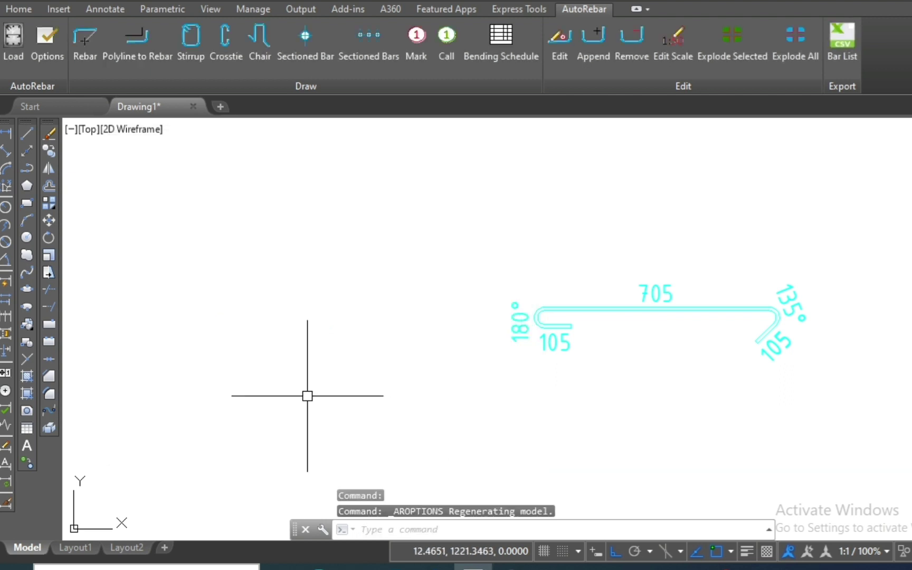
# - Draw a second 605 crosstie below the first, then window-select both crossties
pyautogui.click(233, 43)
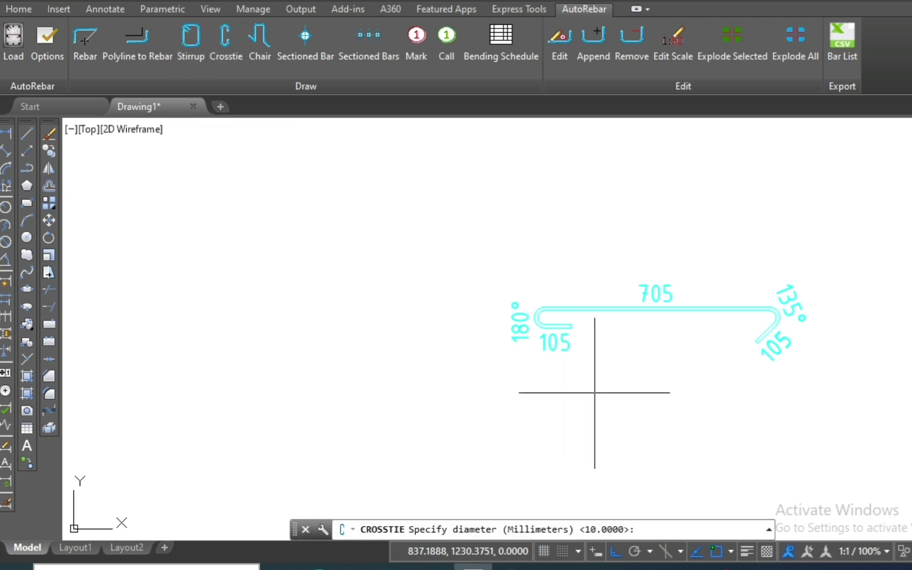
pyautogui.press('Return')
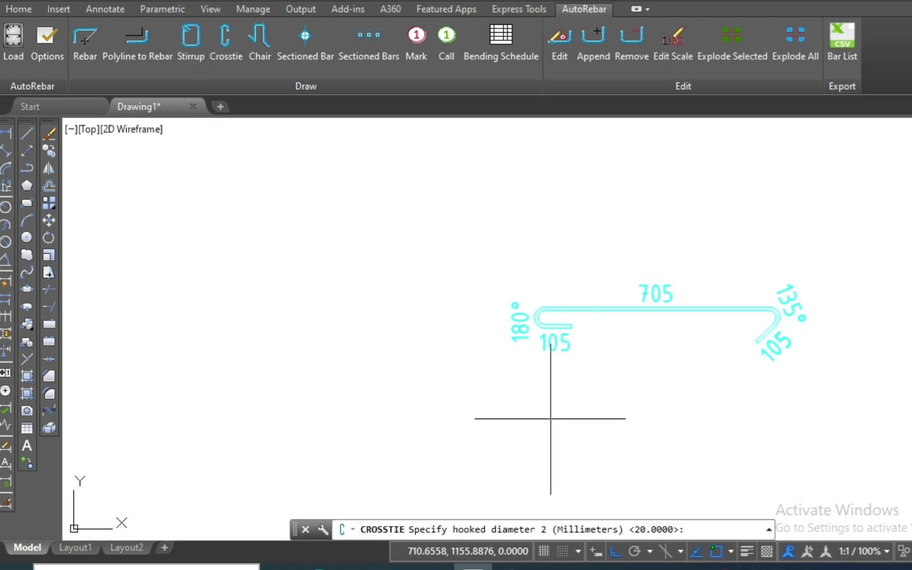
pyautogui.press('Return')
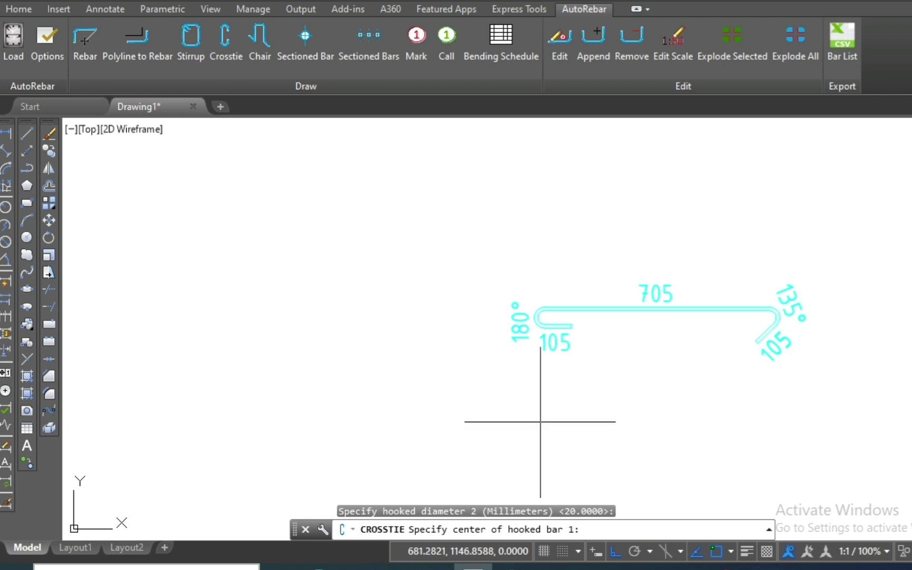
pyautogui.click(545, 412)
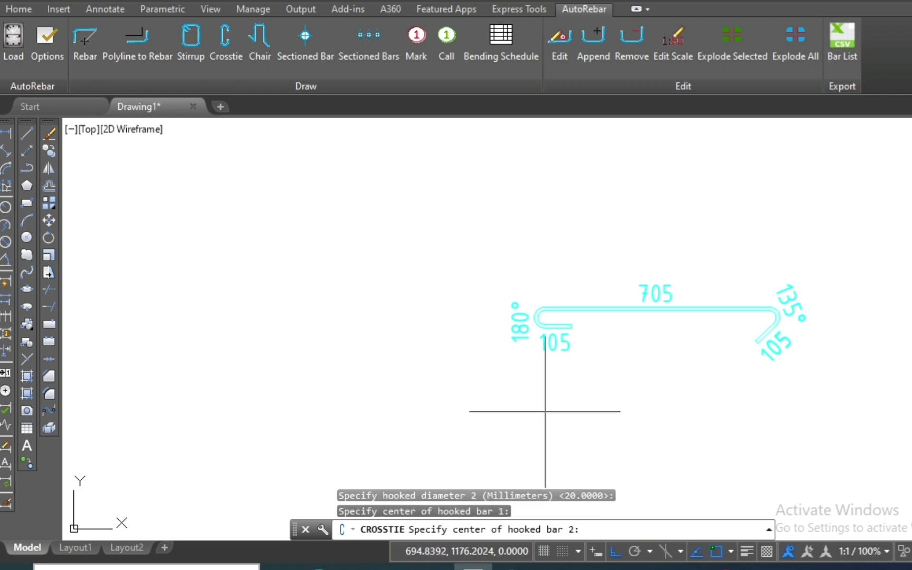
pyautogui.click(743, 409)
pyautogui.click(794, 220)
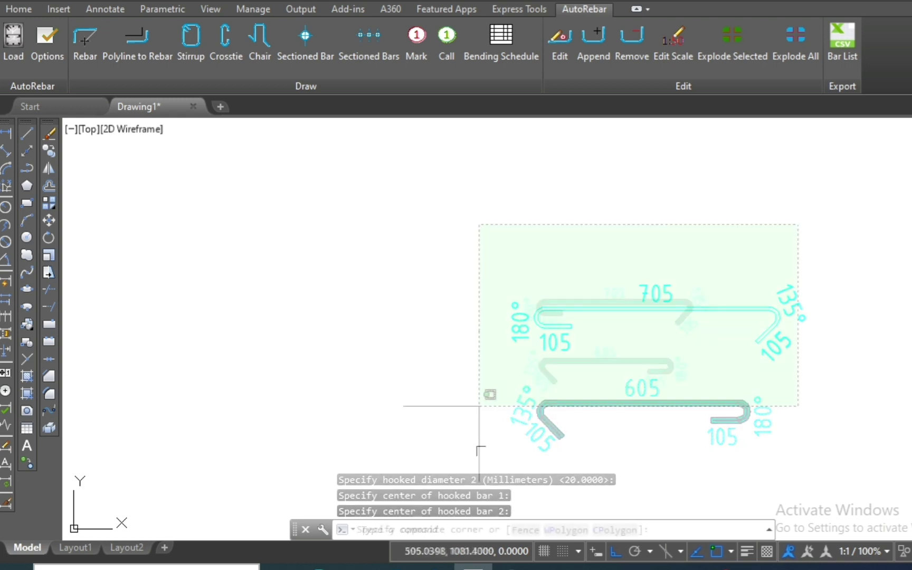
pyautogui.click(451, 405)
# - Erase both crossties and restore the default AutoRebar settings
pyautogui.write('e')
pyautogui.press('Return')
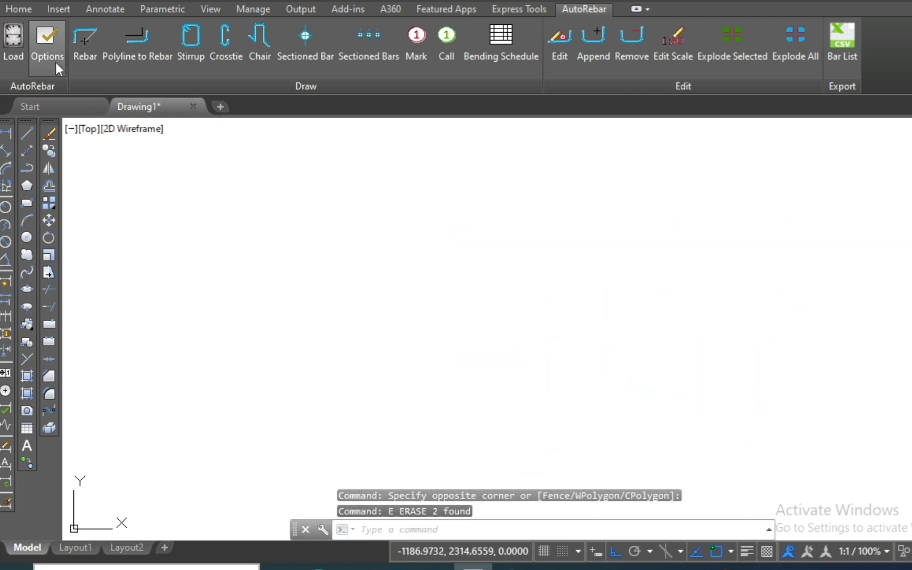
pyautogui.click(35, 49)
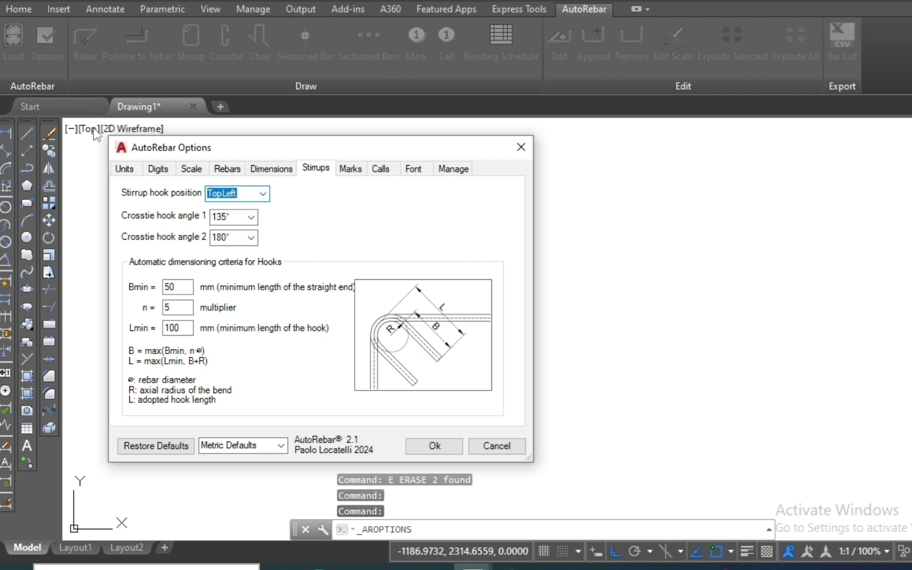
pyautogui.click(172, 445)
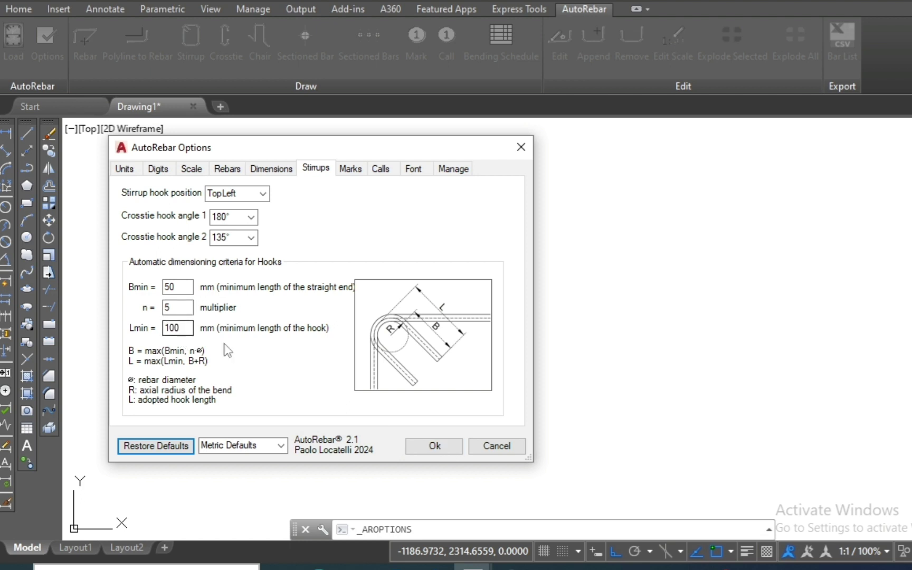
pyautogui.click(449, 448)
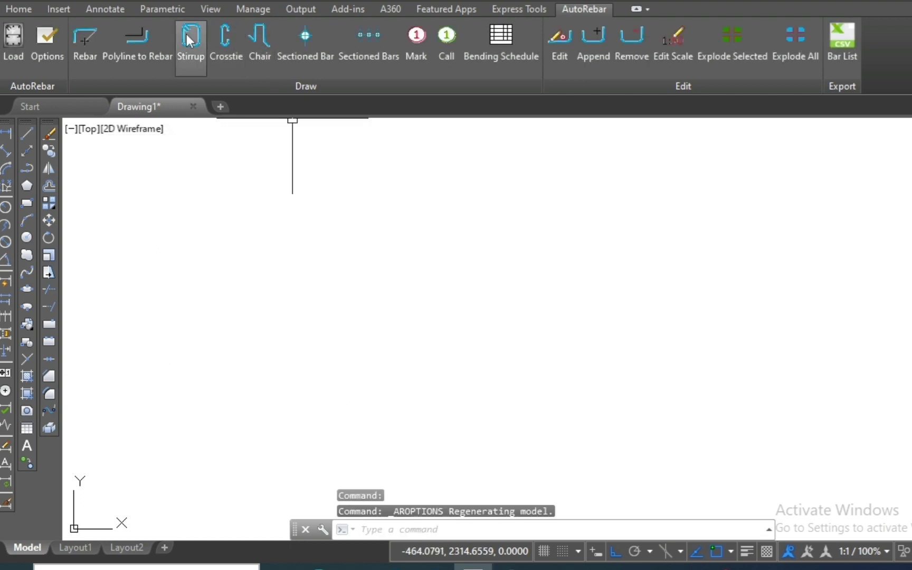
# - Draw a 735 by 846 stirrup with 105 hooks using default diameter and cover
pyautogui.click(189, 40)
pyautogui.press('Return')
pyautogui.press('Return')
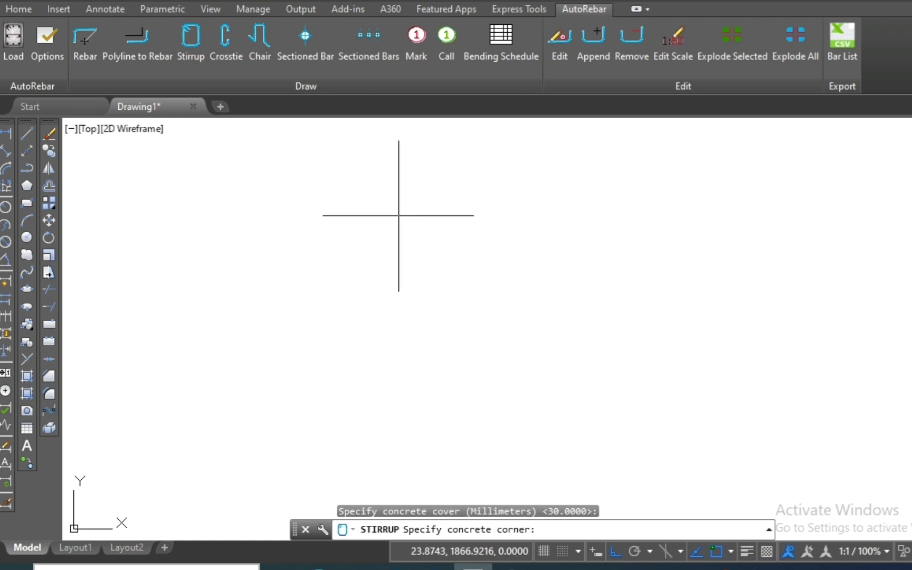
pyautogui.click(399, 216)
pyautogui.click(572, 412)
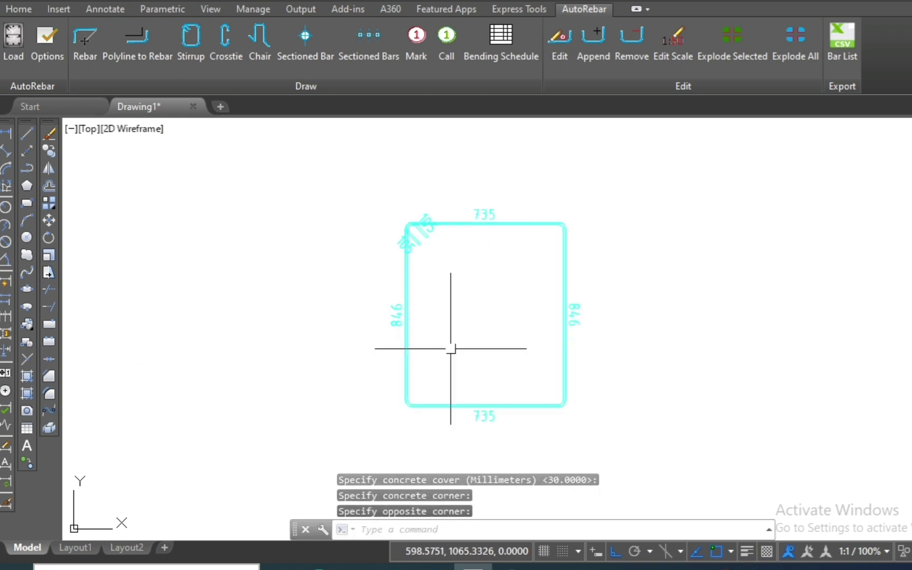
pyautogui.scroll(5, 423, 206)
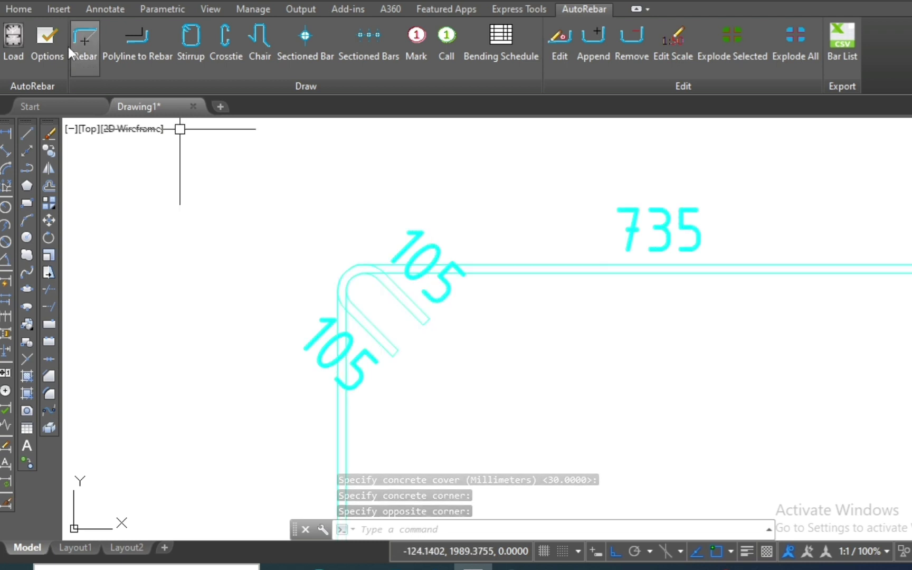
# - Change the stirrup minimum hook length Lmin from 100 to 150 mm and apply
pyautogui.click(47, 42)
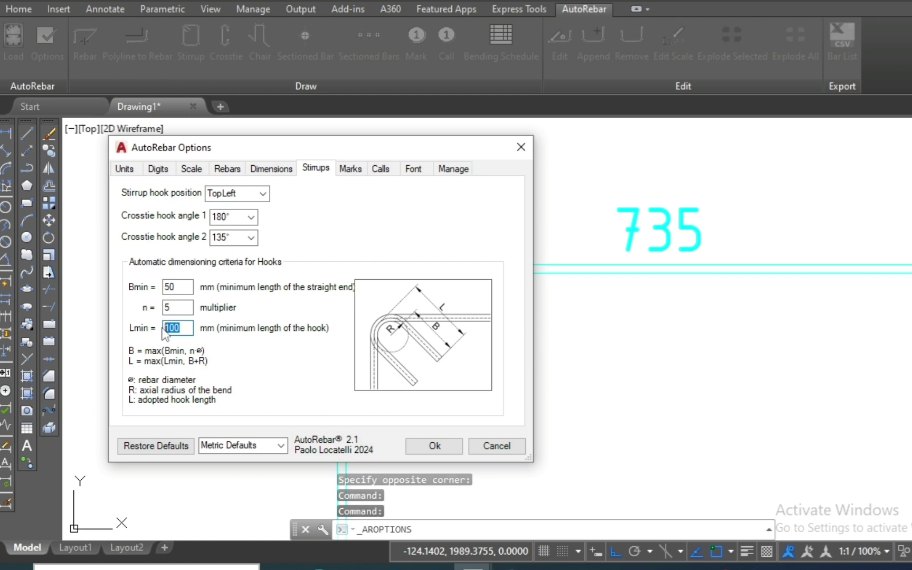
pyautogui.write('15')
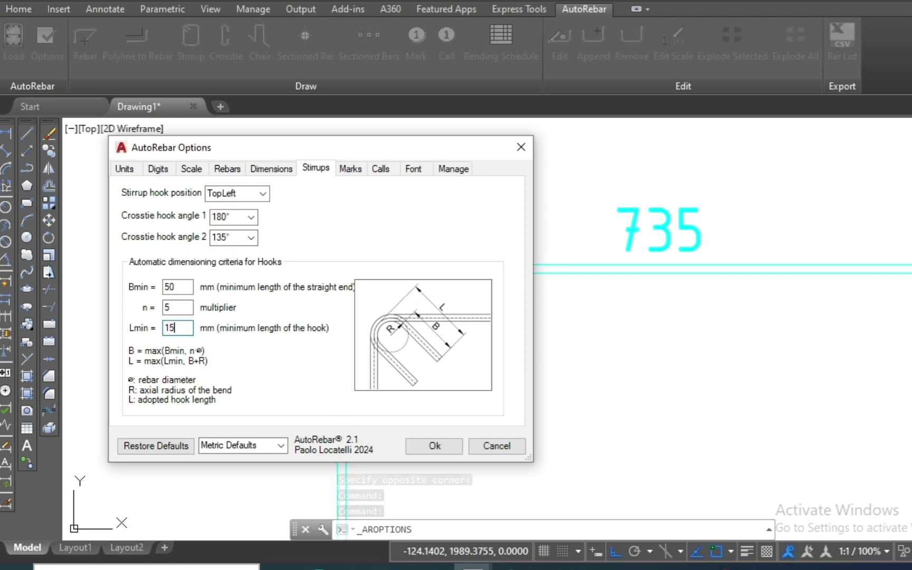
pyautogui.click(454, 446)
pyautogui.scroll(-5, 366, 281)
pyautogui.scroll(-2, 461, 343)
pyautogui.scroll(2, 549, 335)
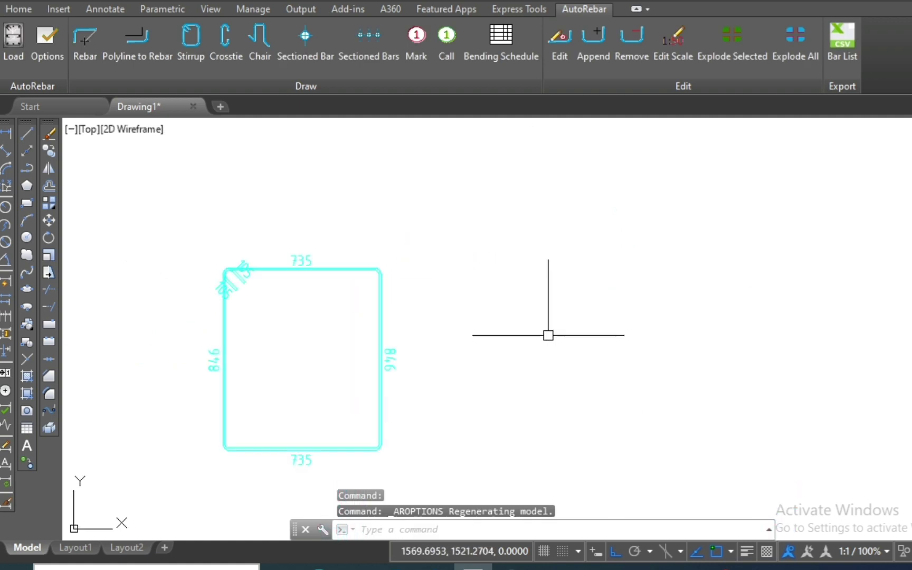
# - Draw a second 777 by 725 stirrup with default settings and inspect its 155 hooks
pyautogui.click(197, 43)
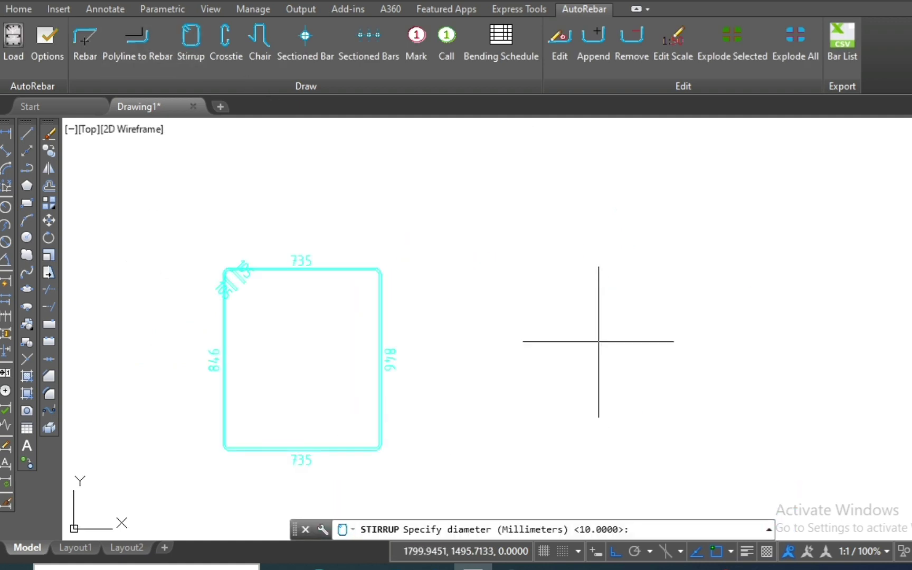
pyautogui.press('Return')
pyautogui.press('Return')
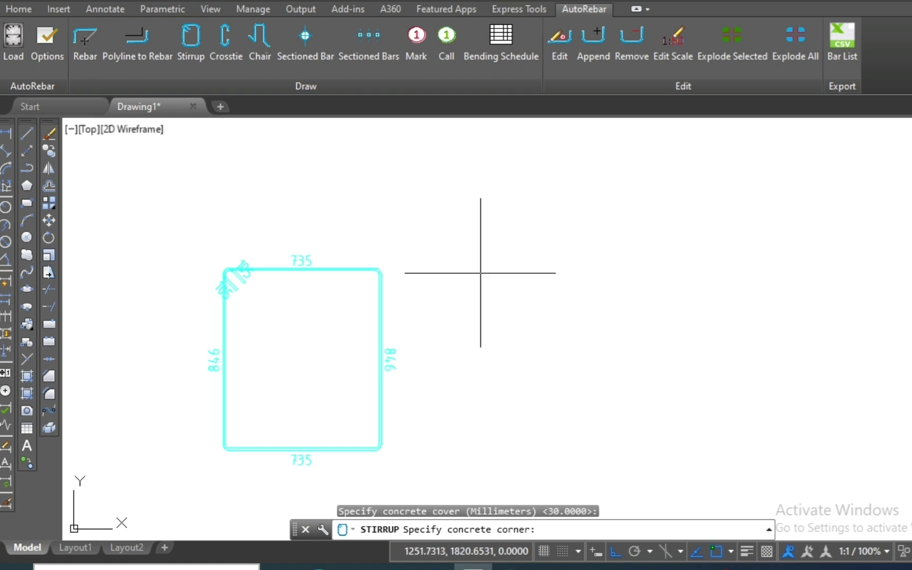
pyautogui.click(483, 275)
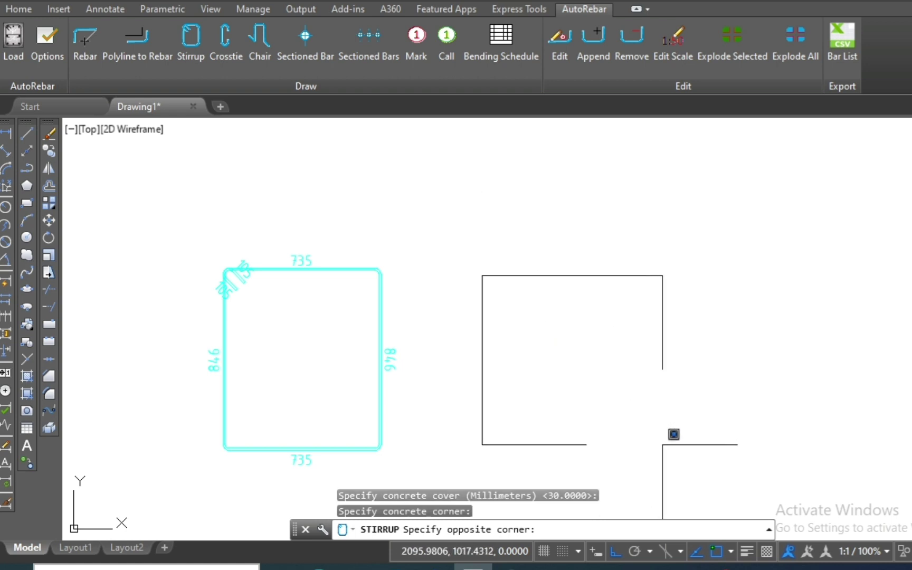
pyautogui.click(673, 434)
pyautogui.scroll(3, 510, 276)
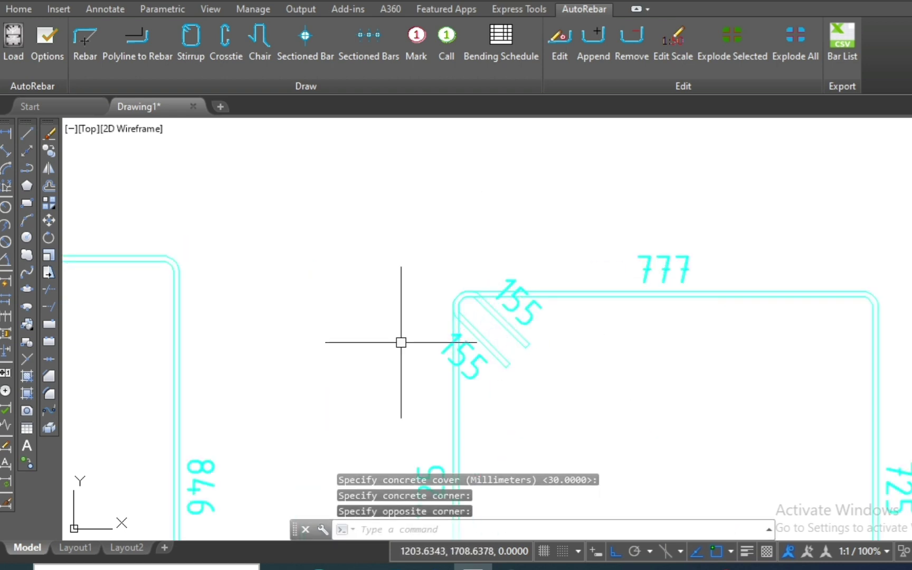
pyautogui.scroll(-2, 545, 251)
pyautogui.scroll(-2, 545, 251)
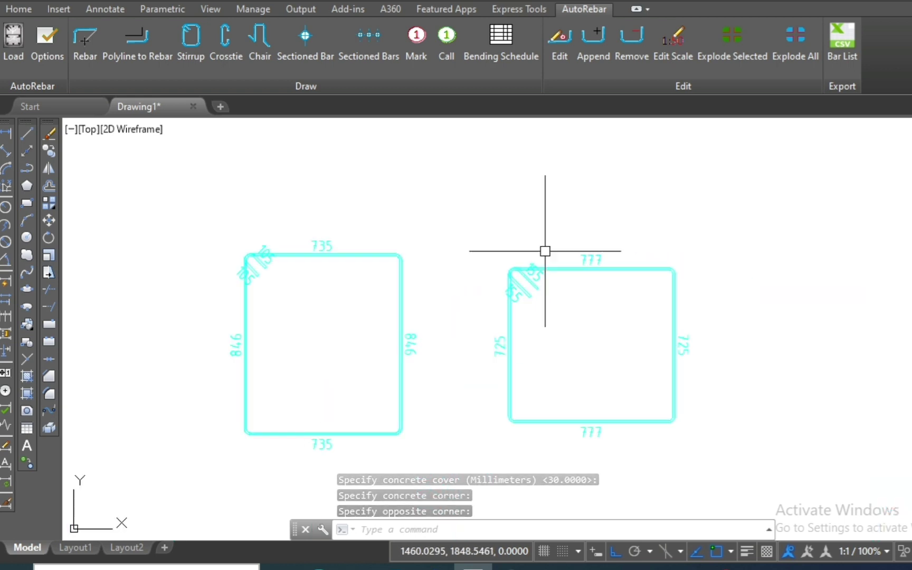
# - Window-select both stirrups and erase them, leaving the drawing empty
pyautogui.click(708, 216)
pyautogui.click(403, 363)
pyautogui.write('E')
pyautogui.press('Return')
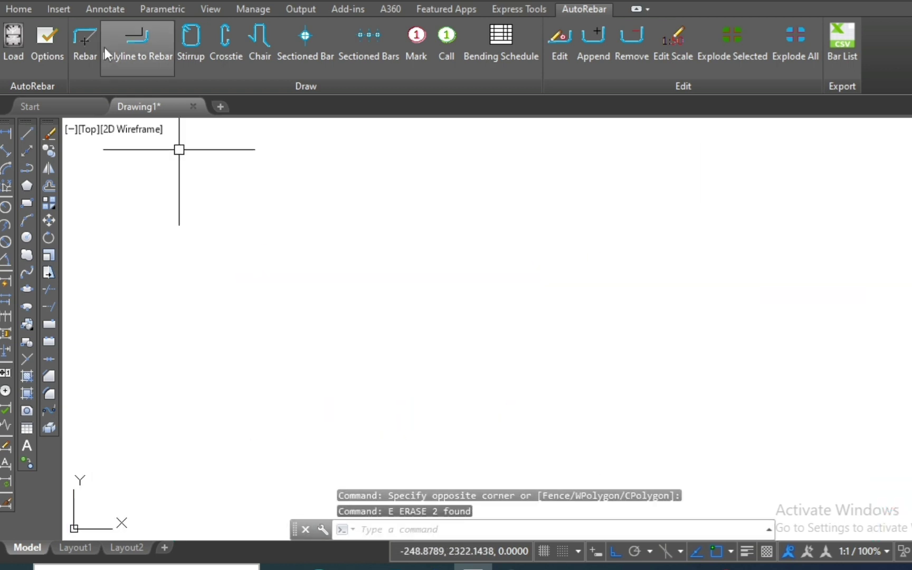
# - Review the AutoRebar mark numbering settings and confirm them
pyautogui.click(32, 49)
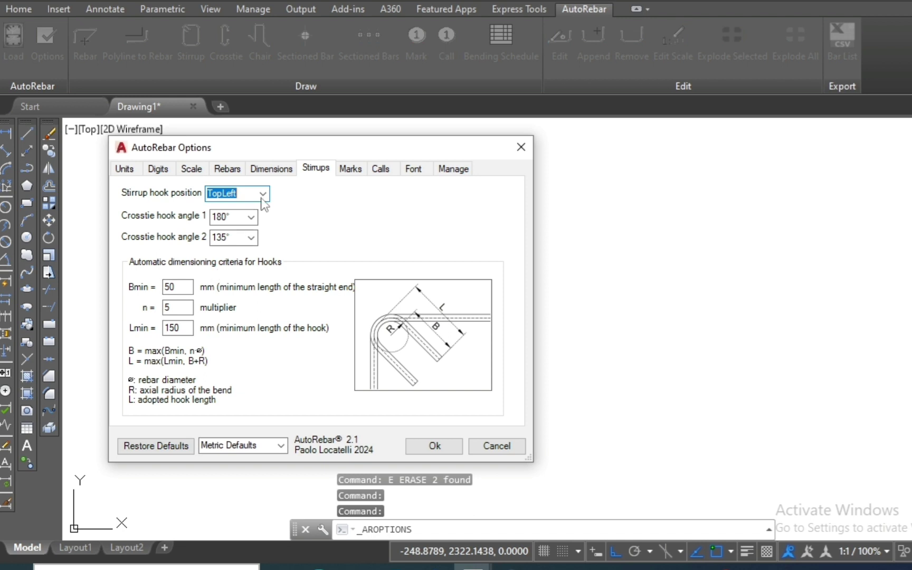
pyautogui.click(349, 168)
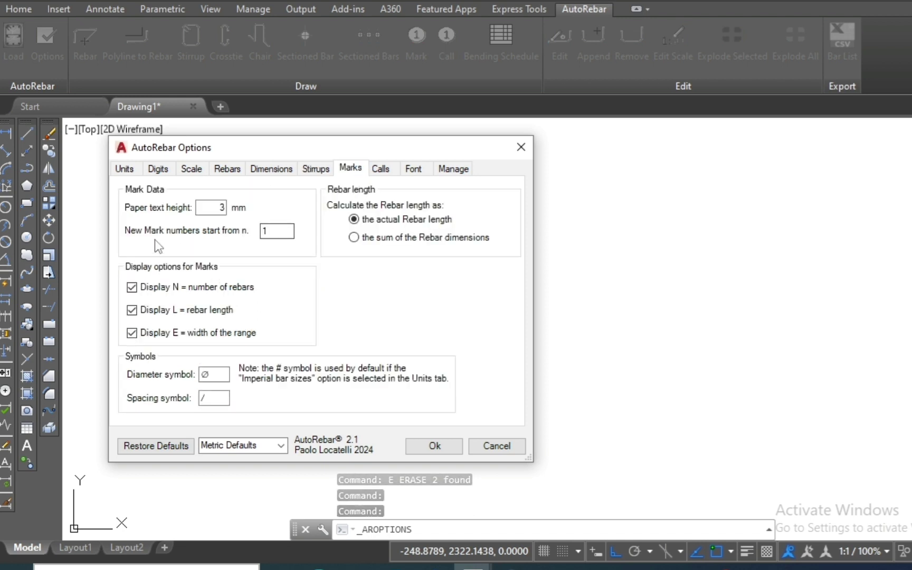
pyautogui.click(433, 447)
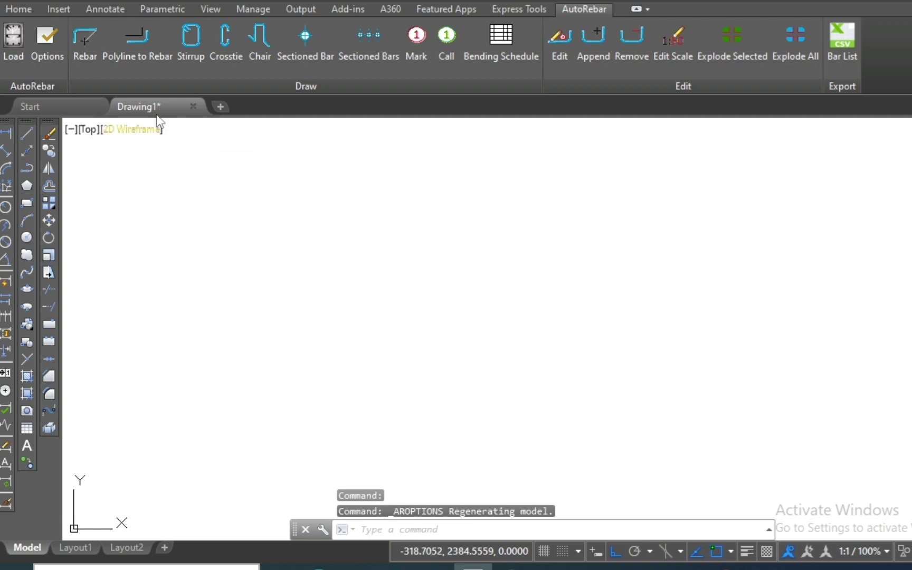
# - Draw an L-shaped Ø20 rebar with a 771 horizontal and 370 vertical leg
pyautogui.click(84, 43)
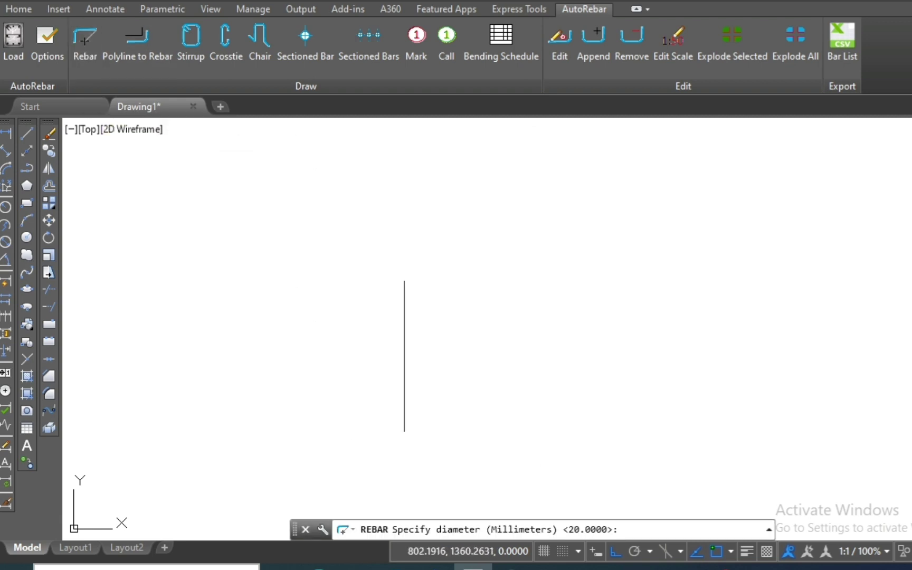
pyautogui.press('Return')
pyautogui.click(383, 349)
pyautogui.click(546, 349)
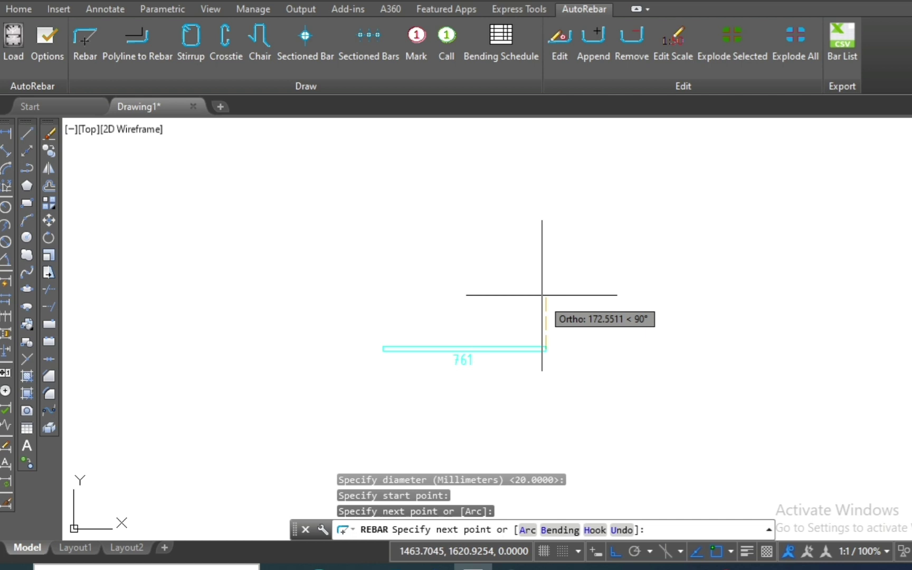
pyautogui.click(546, 271)
# - Label the L-bar with mark 1 reading Ø20, N=1, L=1086
pyautogui.click(409, 44)
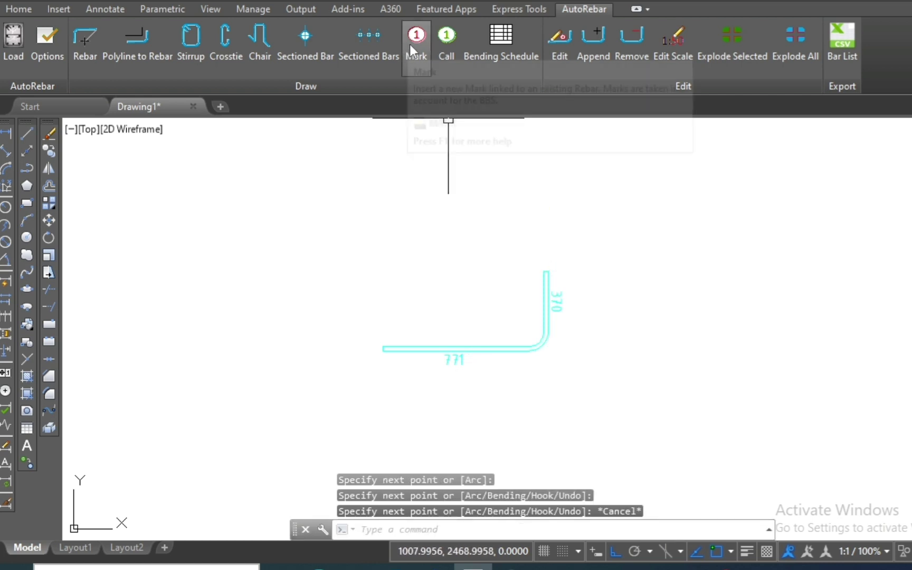
pyautogui.click(546, 282)
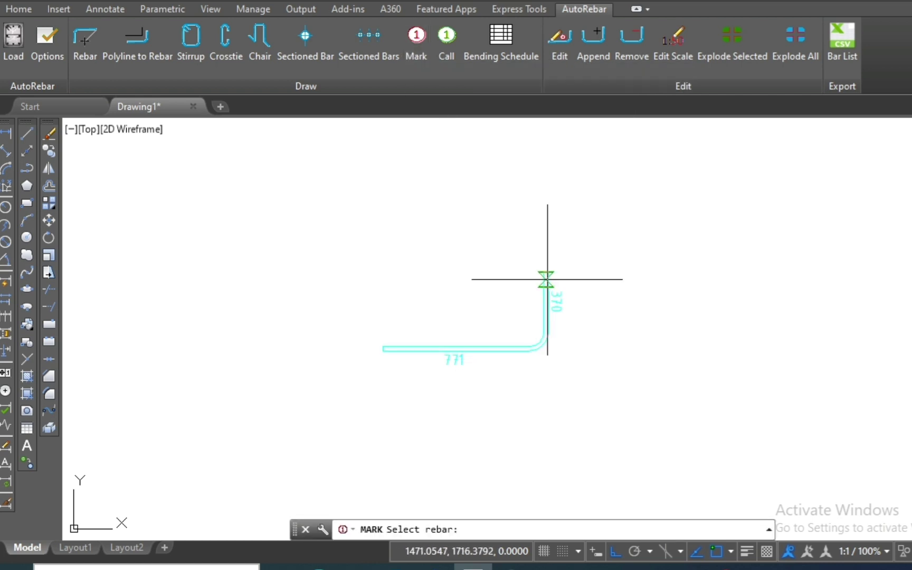
pyautogui.click(576, 251)
pyautogui.click(648, 247)
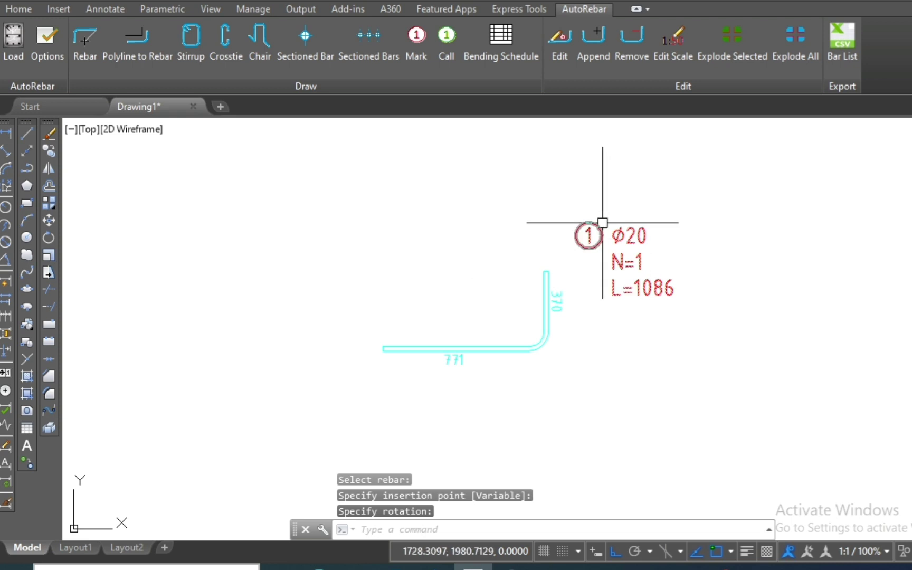
pyautogui.click(47, 40)
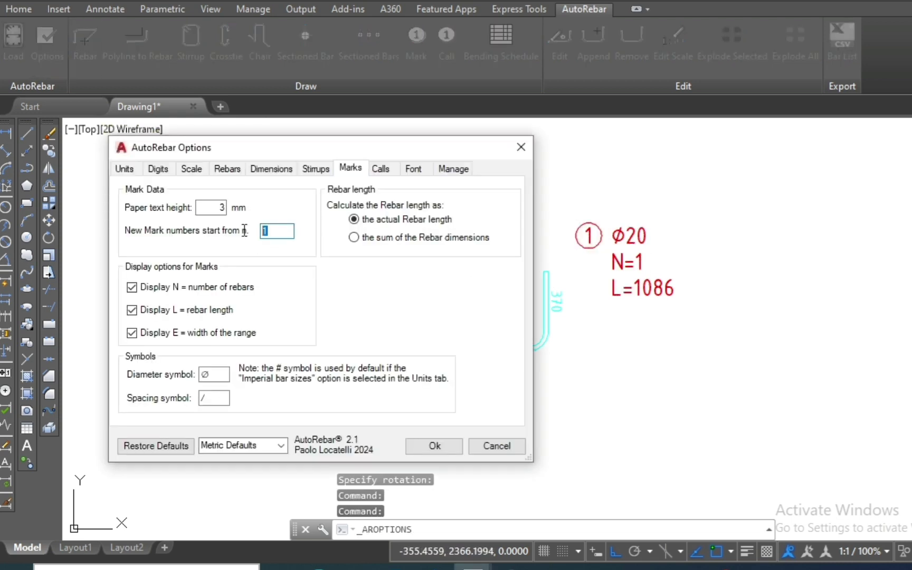
# - Make new mark numbers start from 50 and erase the existing mark 1
pyautogui.click(436, 447)
pyautogui.click(696, 238)
pyautogui.click(596, 317)
pyautogui.write('e')
pyautogui.press('Return')
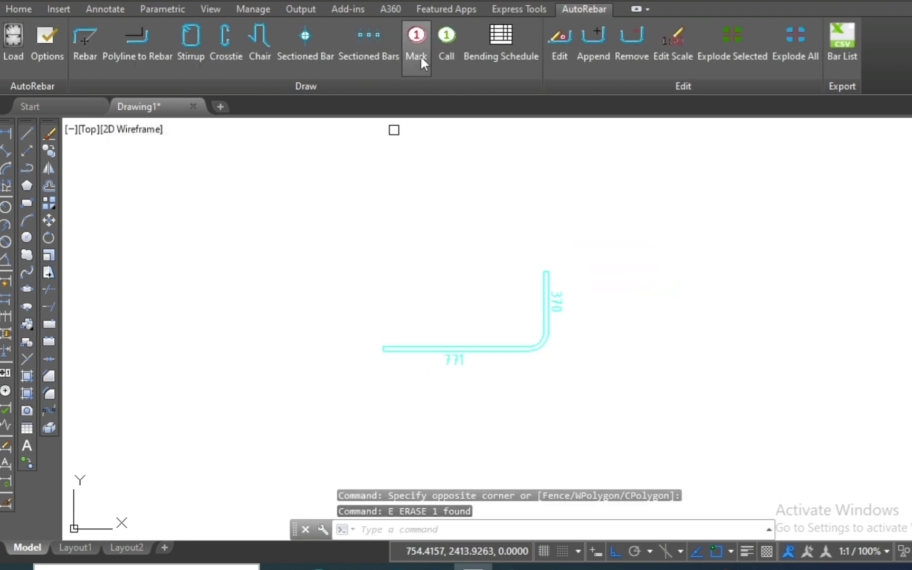
# - Re-mark the L-shaped rebar, producing mark 50 at zero rotation
pyautogui.click(420, 57)
pyautogui.click(546, 276)
pyautogui.click(574, 247)
pyautogui.click(642, 241)
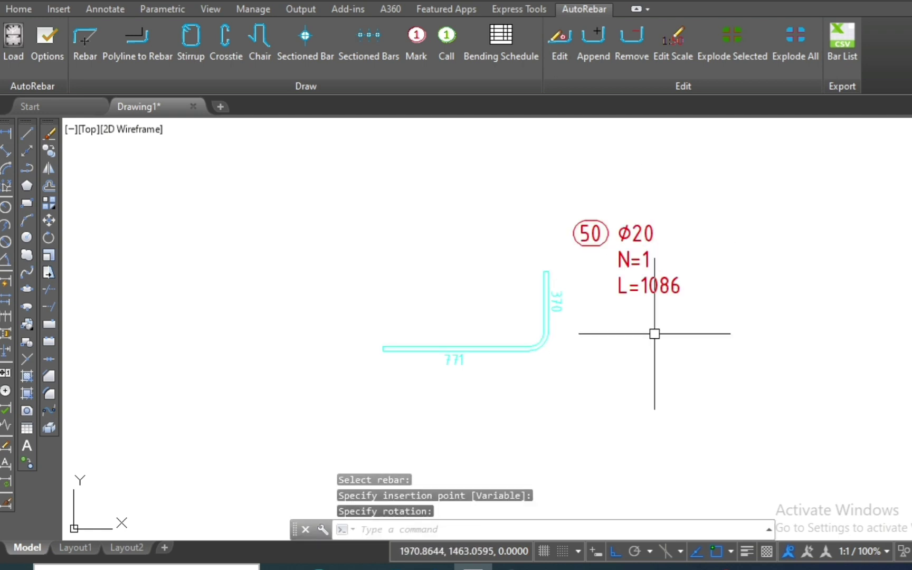
# - Erase the test rebar together with its mark 50
pyautogui.click(687, 184)
pyautogui.click(436, 375)
pyautogui.write('e')
pyautogui.press('Return')
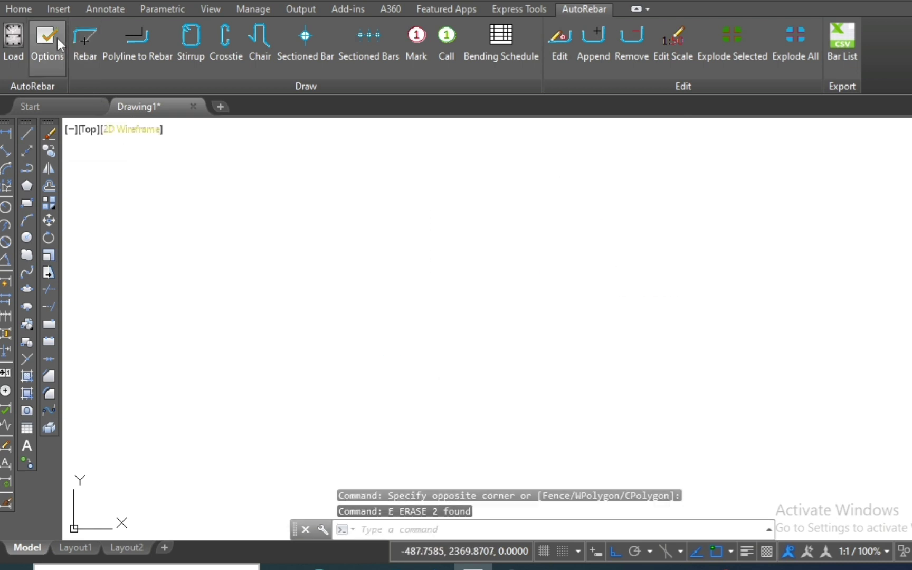
# - Review the AutoRebar diameter symbol, Marks and Calls display options
pyautogui.click(57, 38)
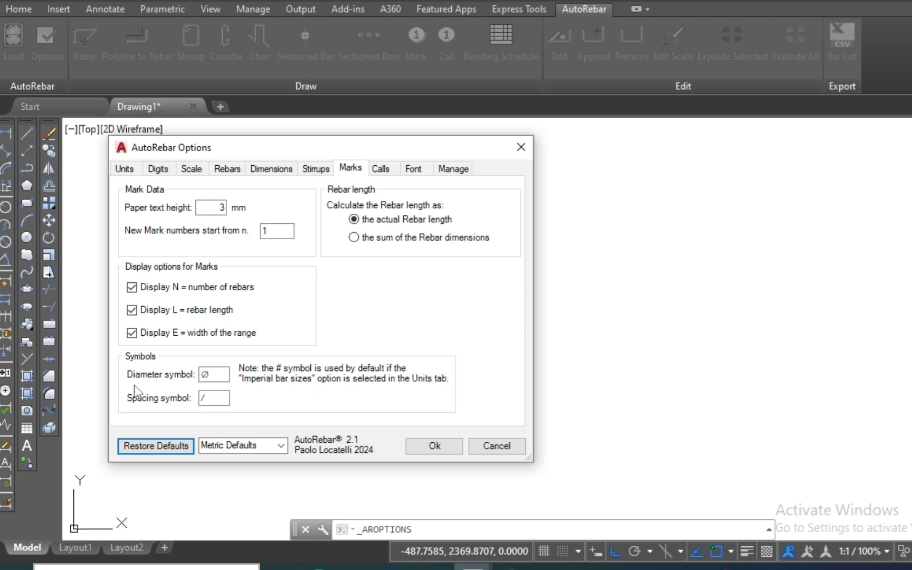
pyautogui.click(212, 375)
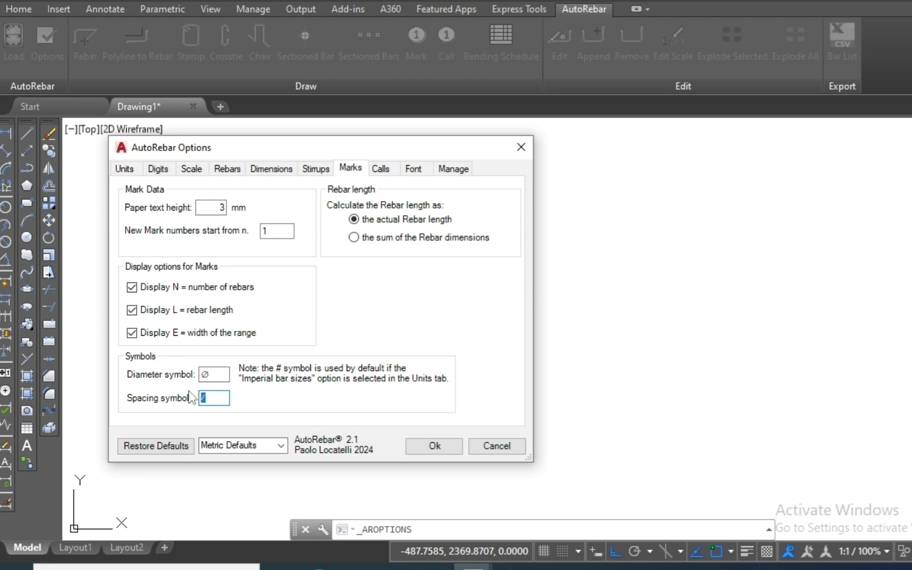
pyautogui.click(381, 169)
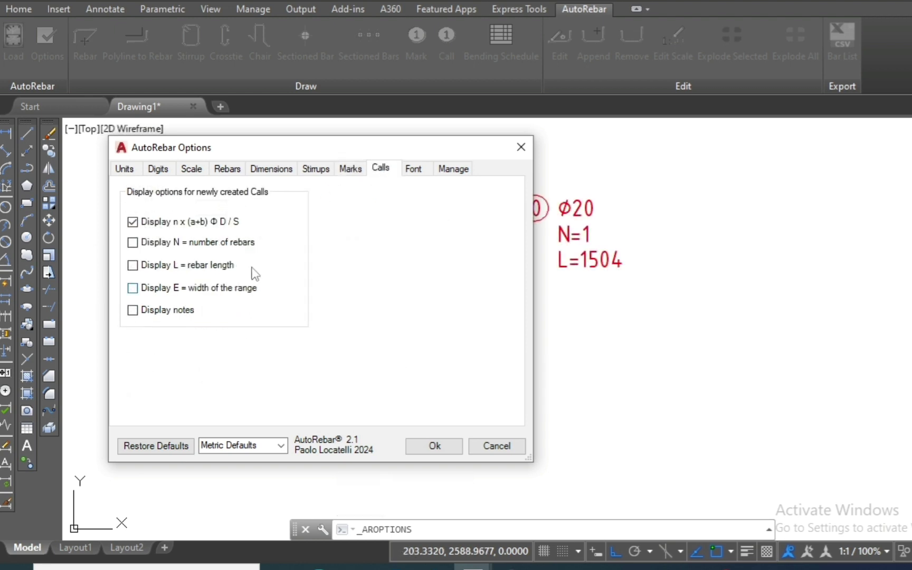
pyautogui.click(414, 169)
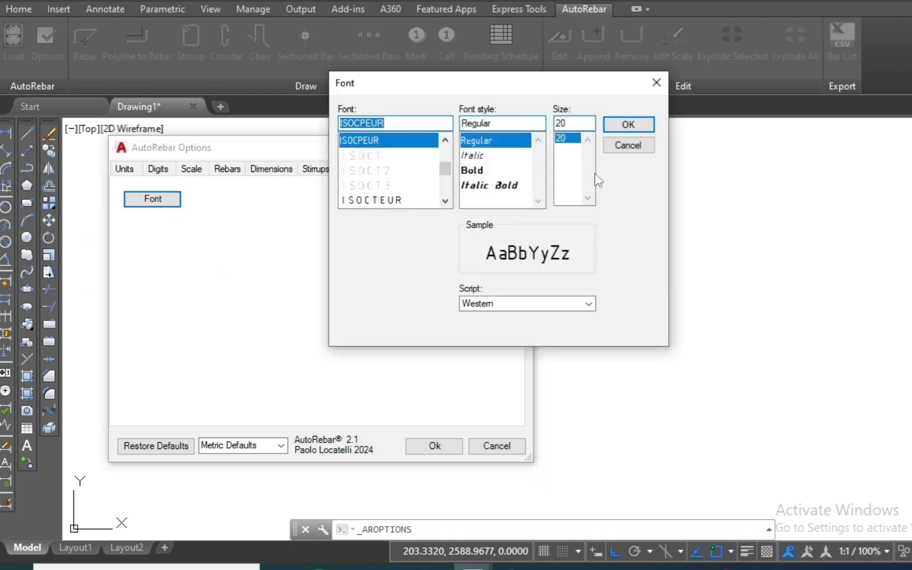
# - Confirm mark font ISOCPEUR size 20 and place mark 51 below mark 50
pyautogui.click(580, 124)
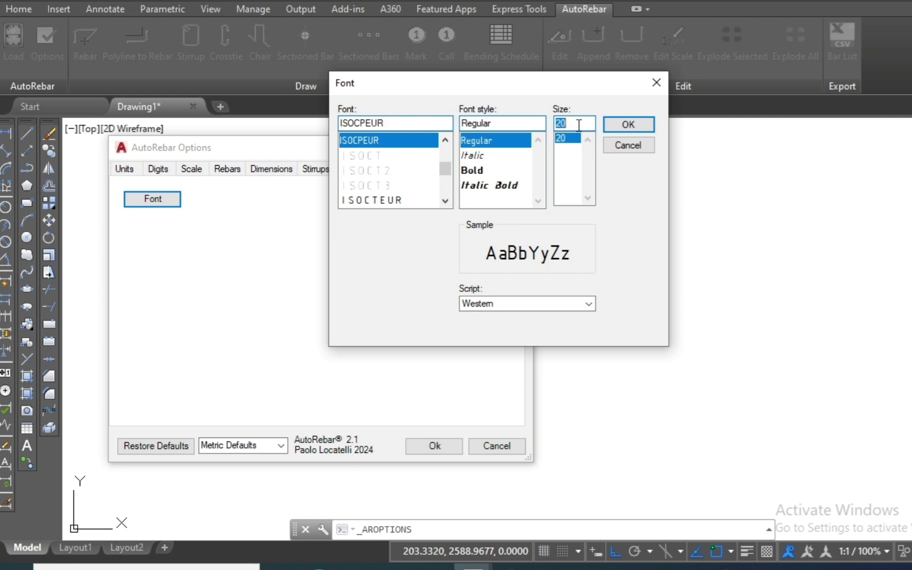
pyautogui.click(637, 122)
pyautogui.click(612, 332)
pyautogui.press('Return')
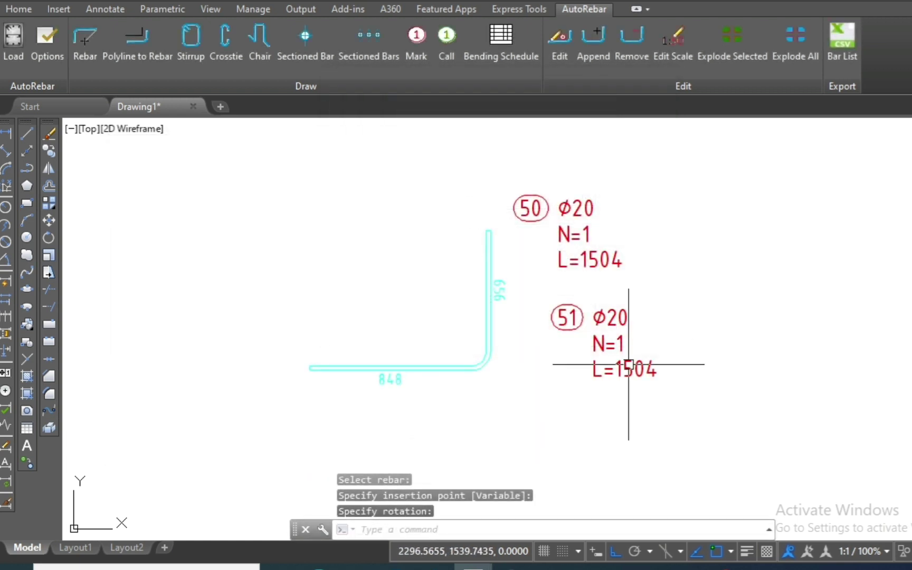
# - Draw a second Ø20 L-shaped rebar with 611 and 426 legs inside the first bar
pyautogui.click(82, 48)
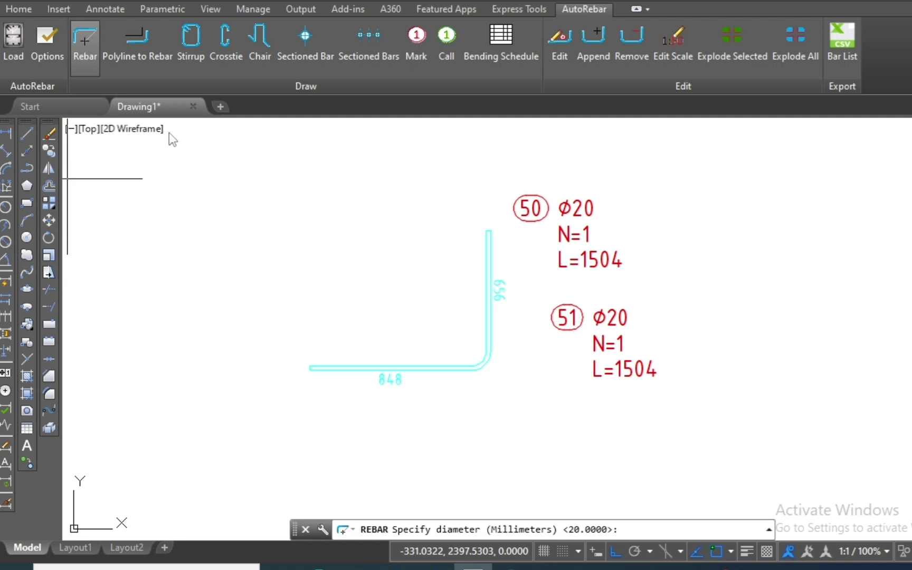
pyautogui.press('Return')
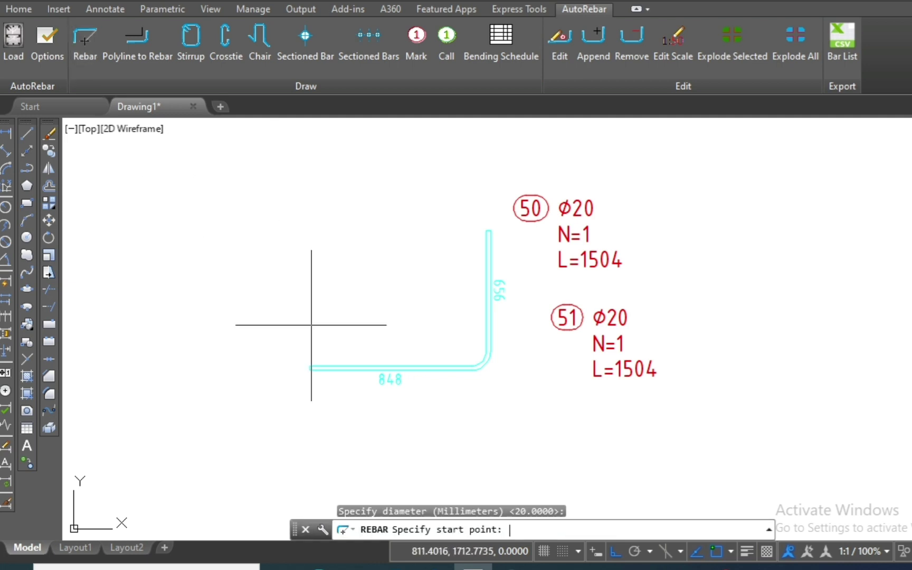
pyautogui.click(311, 325)
pyautogui.click(439, 326)
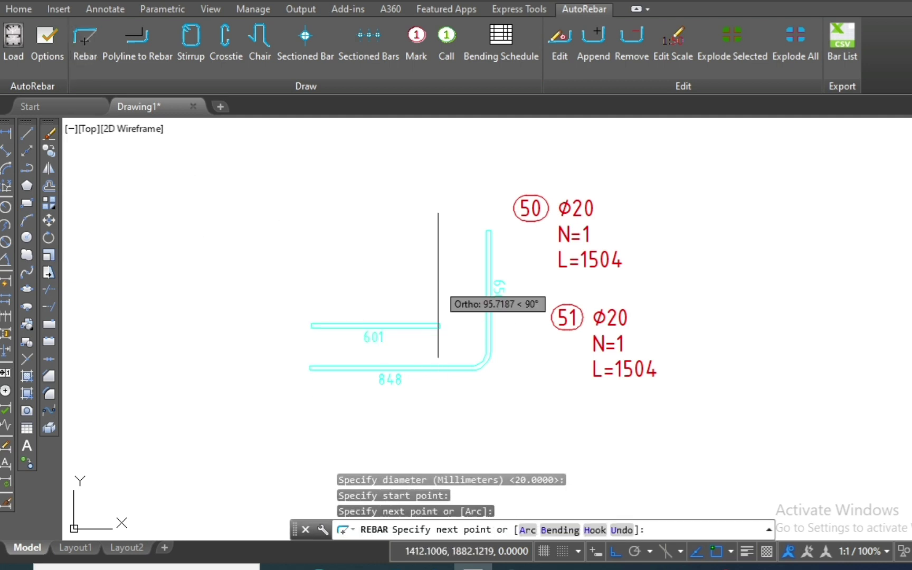
pyautogui.click(438, 237)
pyautogui.scroll(2, 395, 311)
pyautogui.press('Escape')
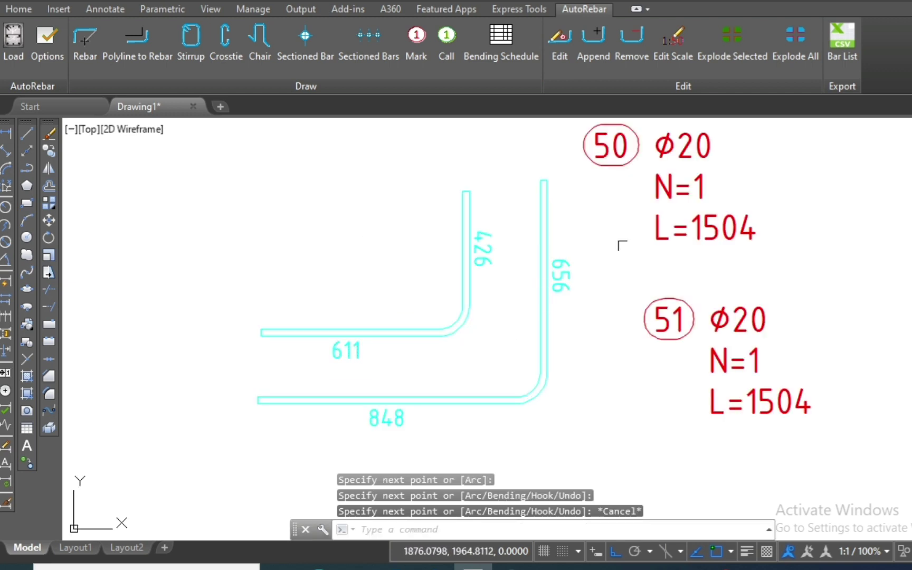
pyautogui.scroll(-2, 363, 243)
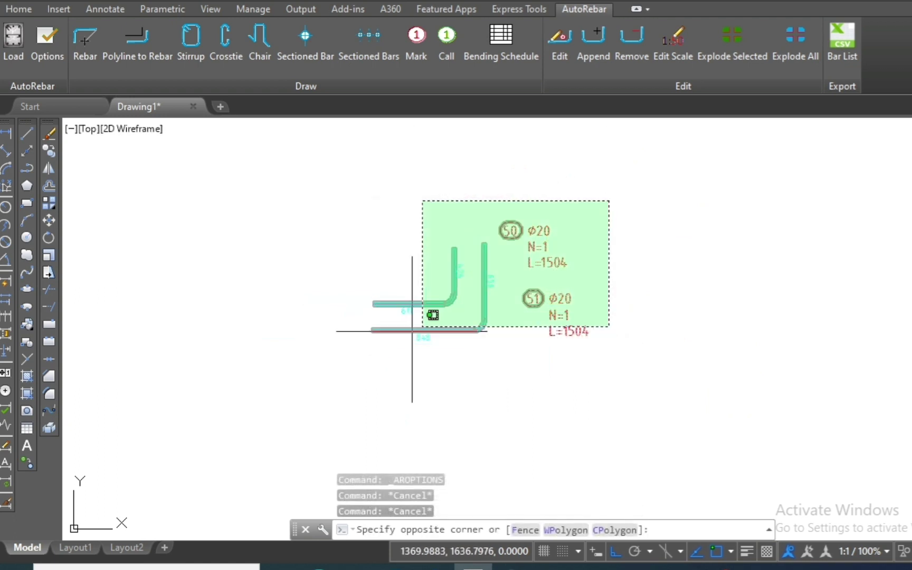
pyautogui.click(525, 193)
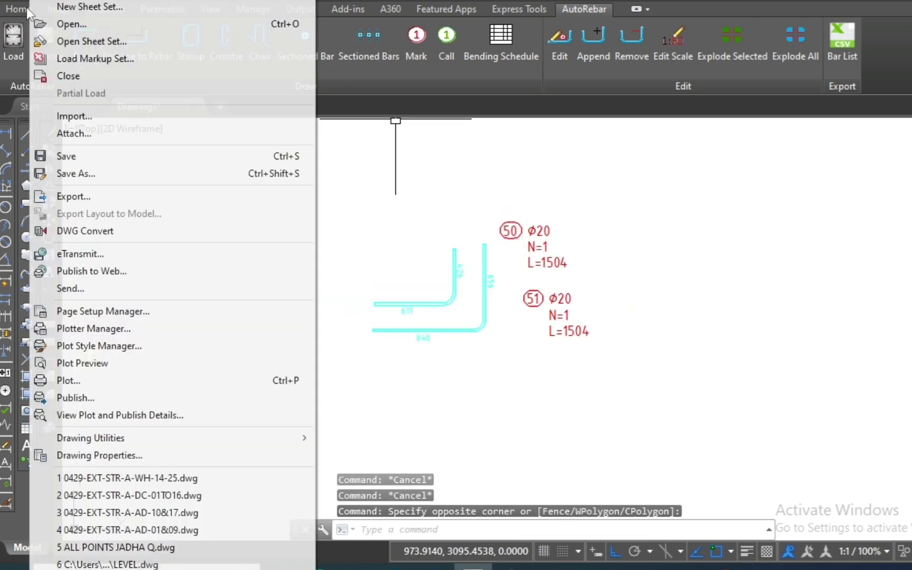
# - Move the inner 611 by 426 rebar and mark 50 onto layer 0
pyautogui.click(17, 9)
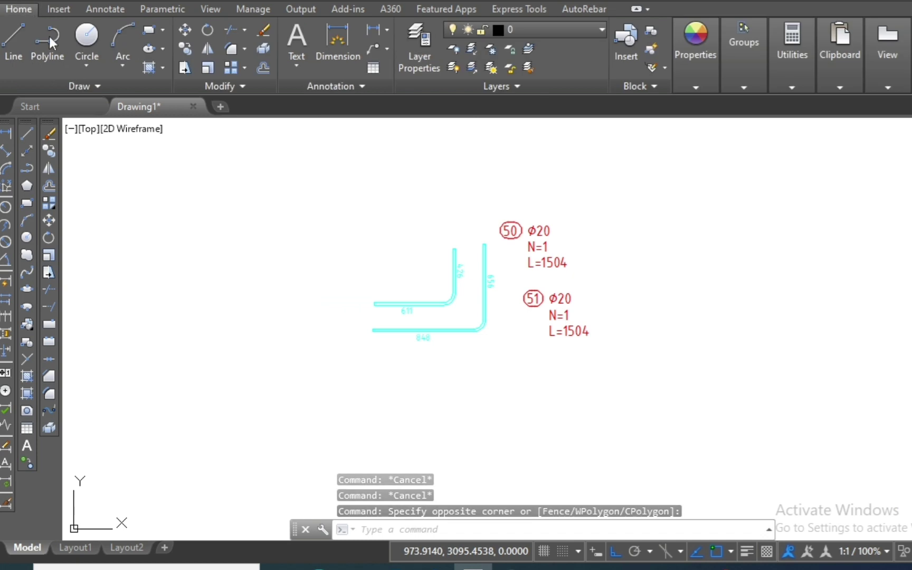
pyautogui.scroll(2, 426, 261)
pyautogui.click(488, 225)
pyautogui.click(446, 258)
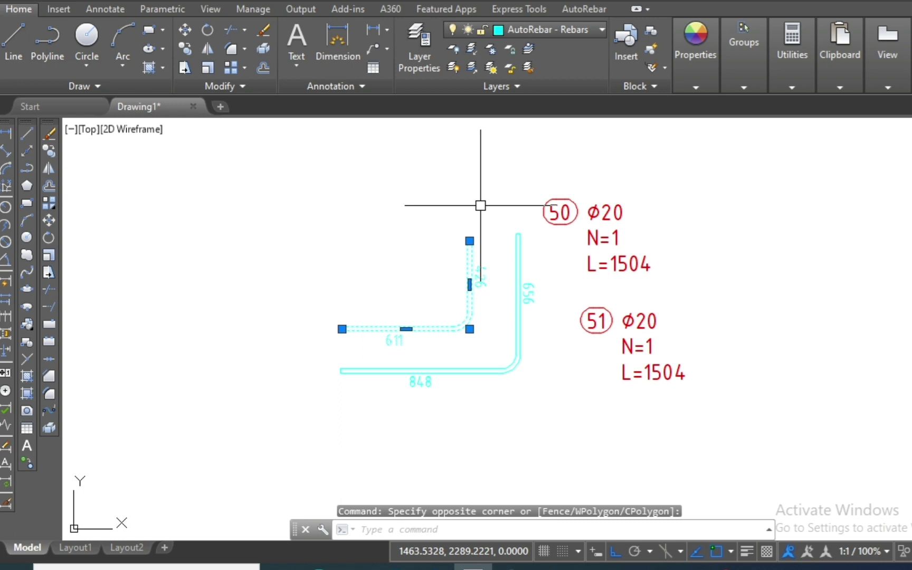
pyautogui.click(579, 229)
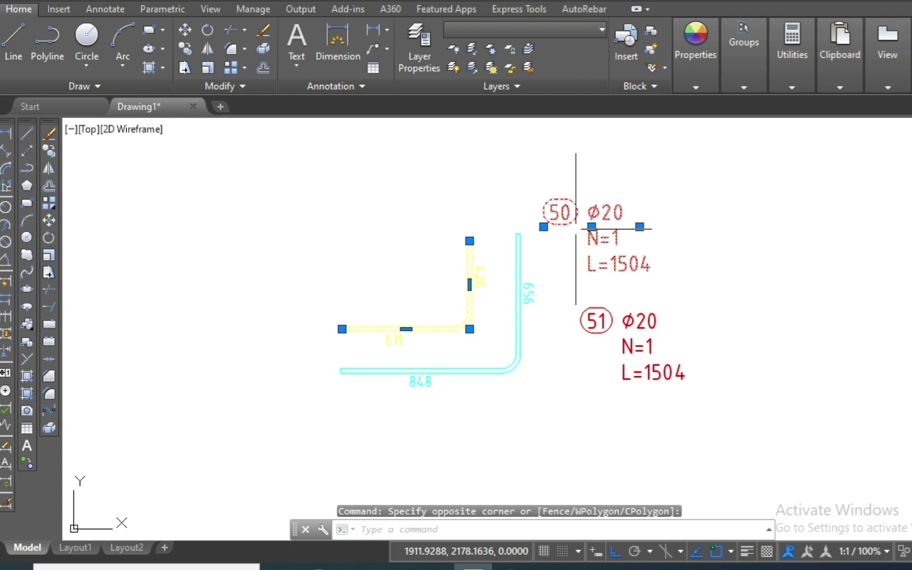
pyautogui.click(525, 30)
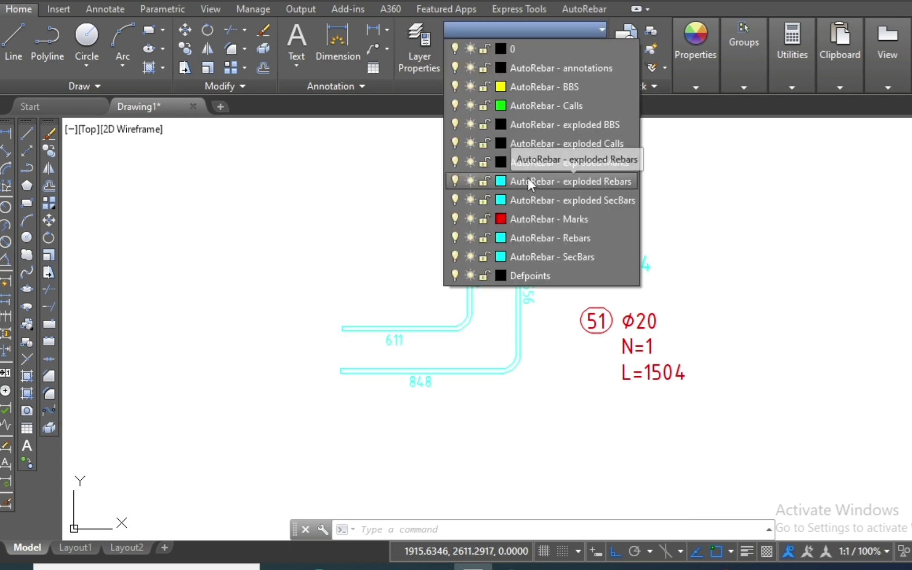
pyautogui.click(518, 49)
pyautogui.press('Escape')
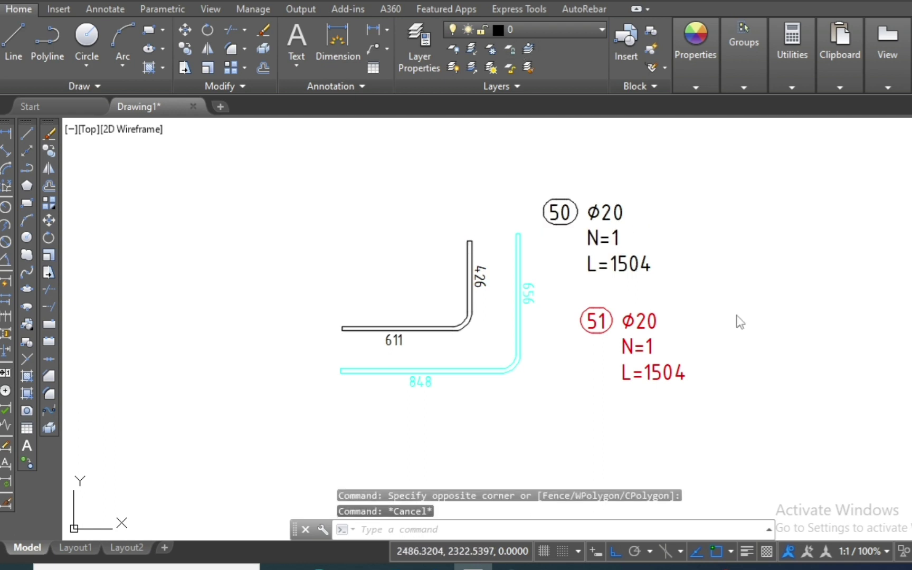
pyautogui.click(724, 319)
pyautogui.click(696, 305)
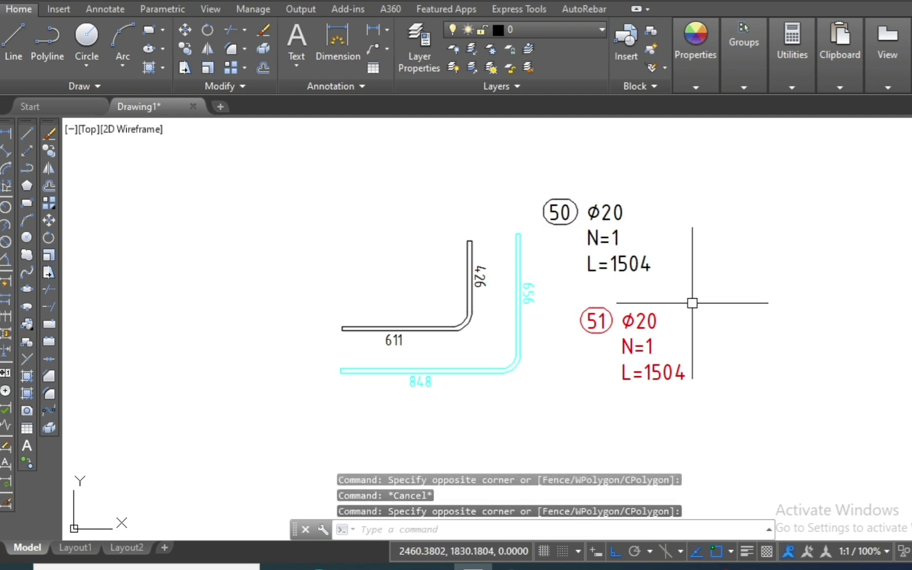